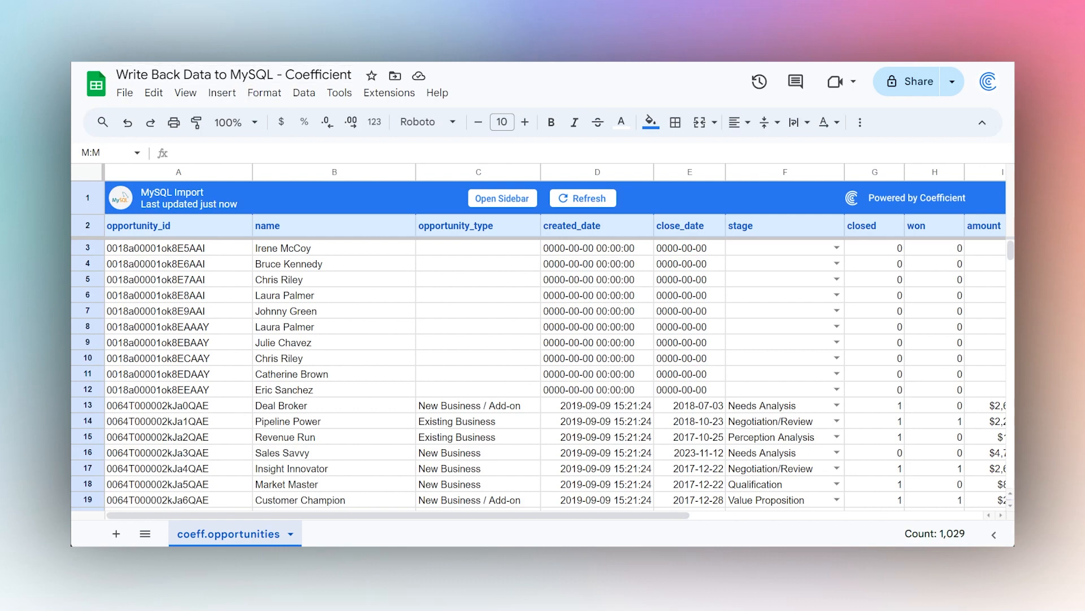
left_click_drag(88, 197, 83, 472)
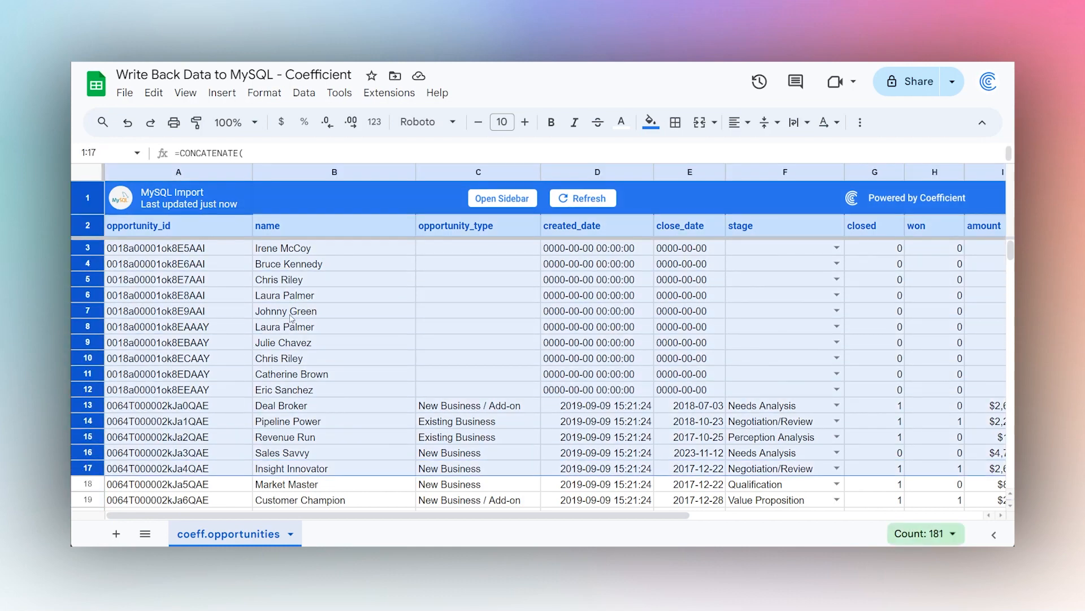
left_click_drag(169, 249, 744, 425)
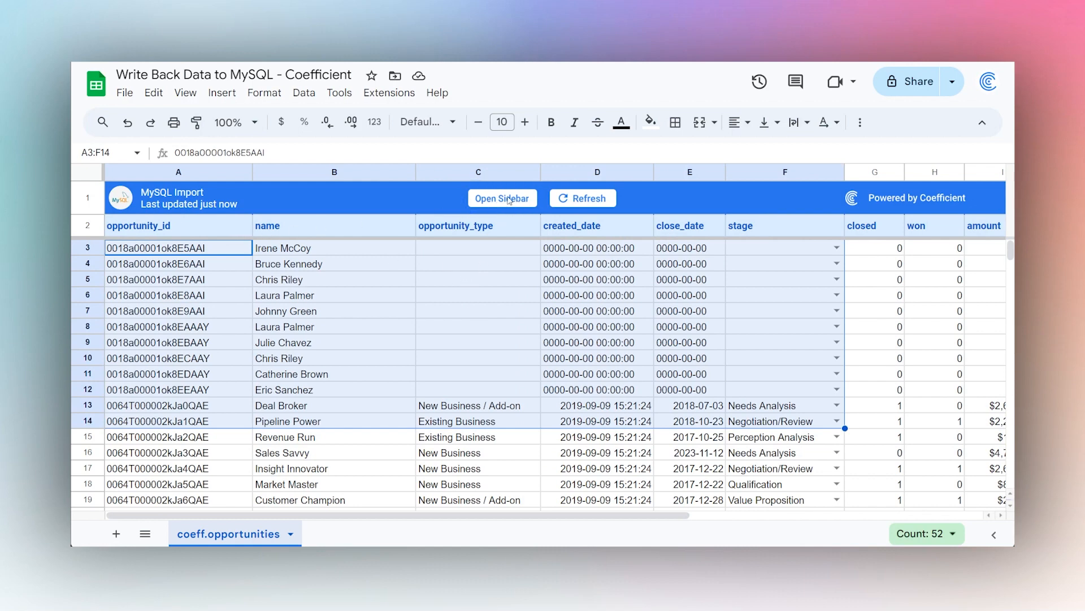
Step: Launch the Coefficient: Salesforce, HubSpot Data Connector add-on in the spreadsheet
left_click(394, 99)
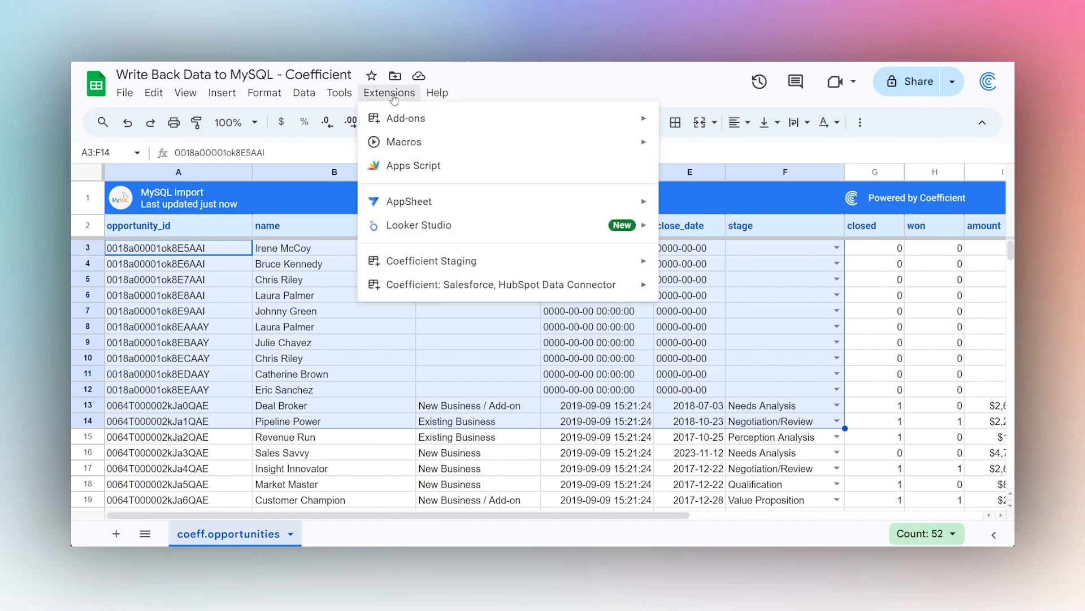
mouse_move(460, 290)
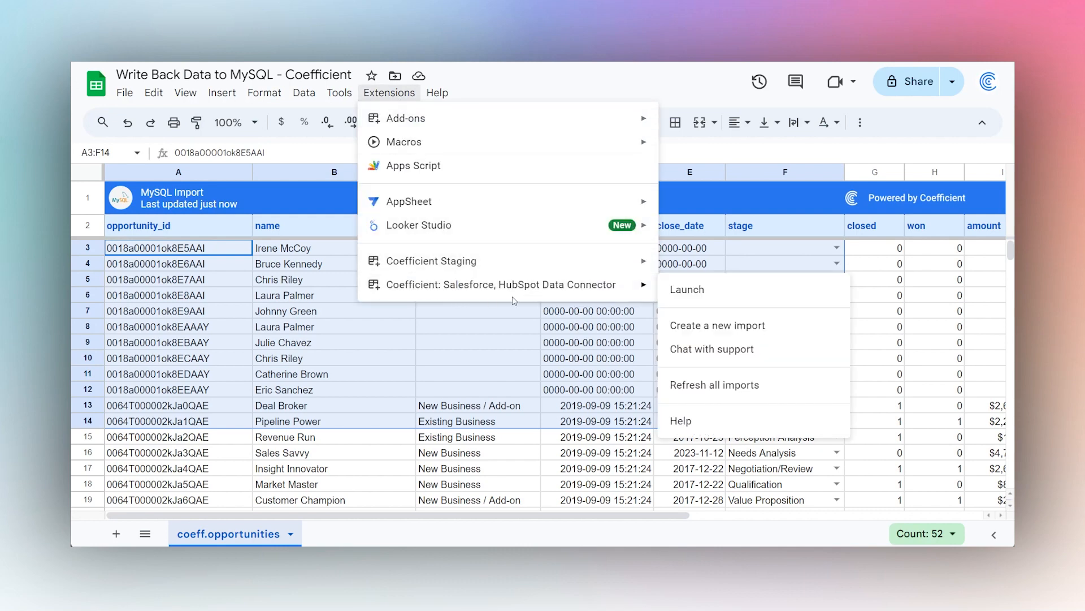
left_click(687, 290)
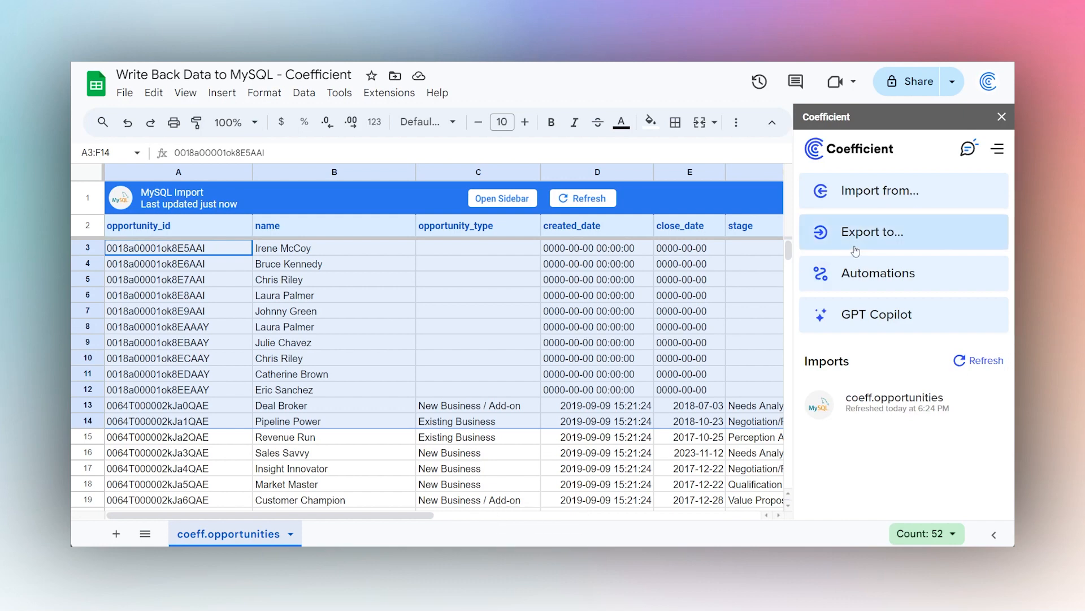
left_click(835, 238)
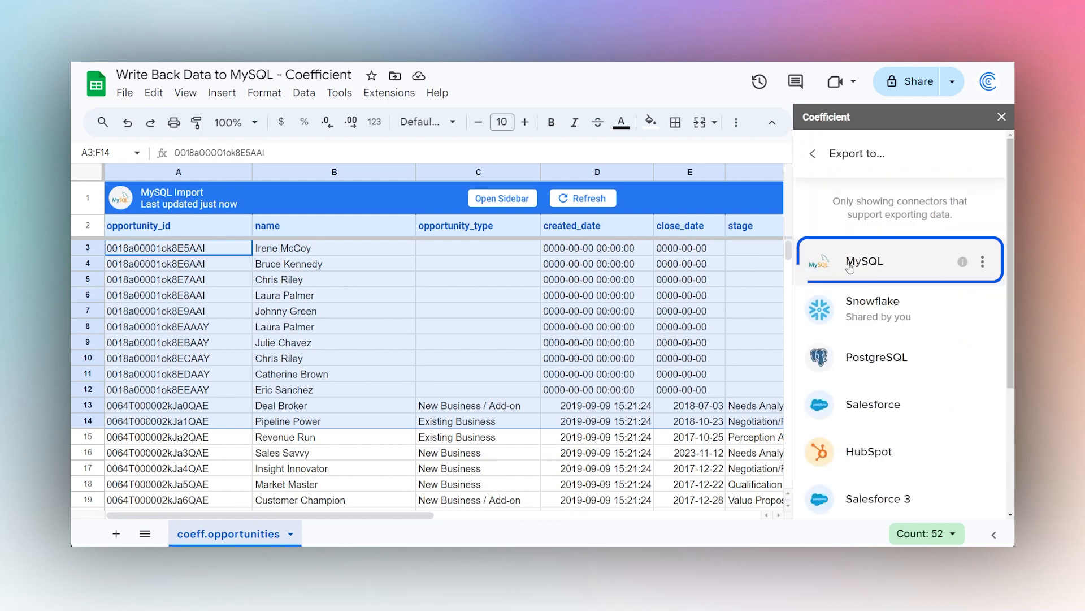
left_click(862, 263)
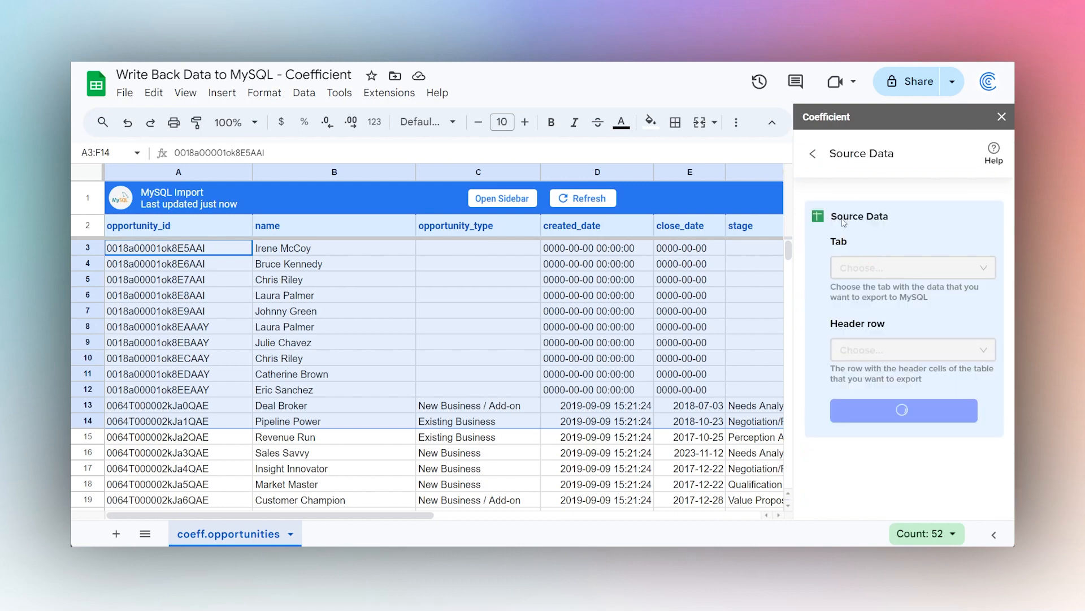
left_click(815, 159)
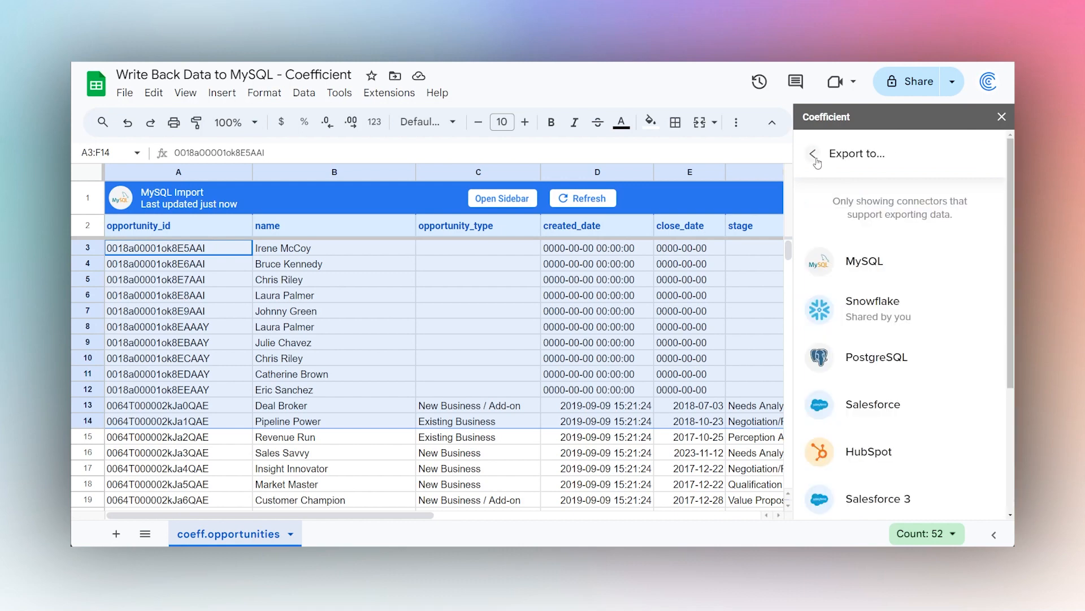
left_click(815, 161)
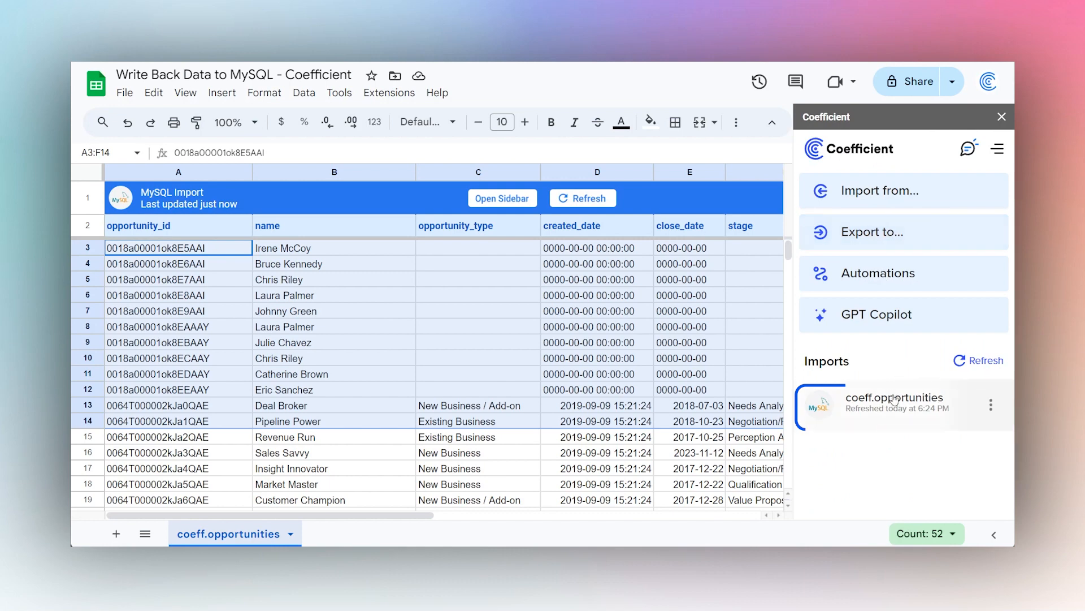
Step: Configure Export to MySQL from the coeff.opportunities import, using the coeff.opportunities tab with header row 2 as source data
left_click(872, 407)
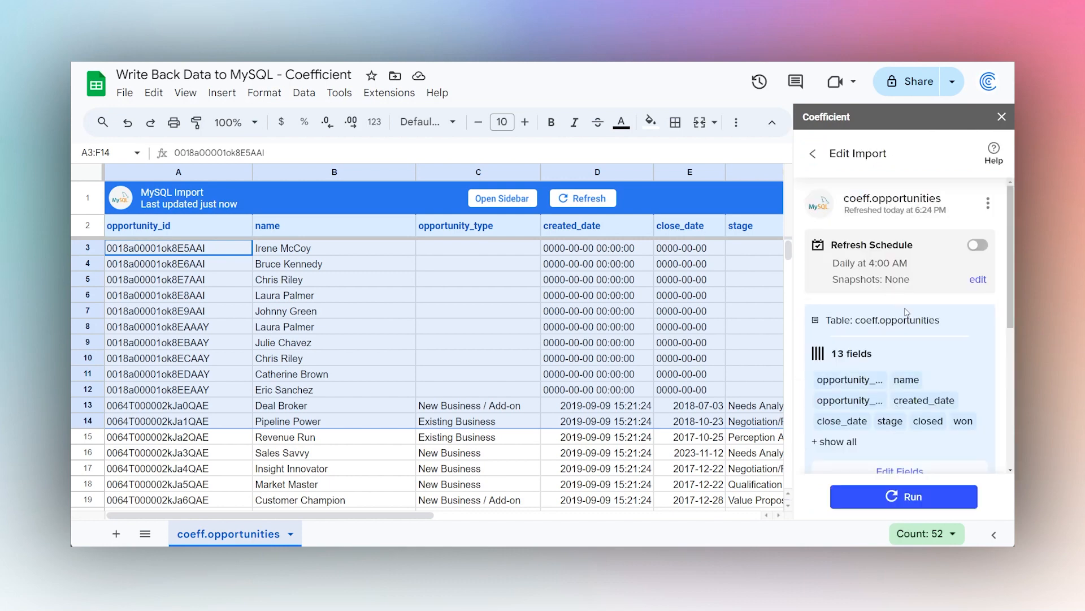
scroll(906, 312, "down", 5)
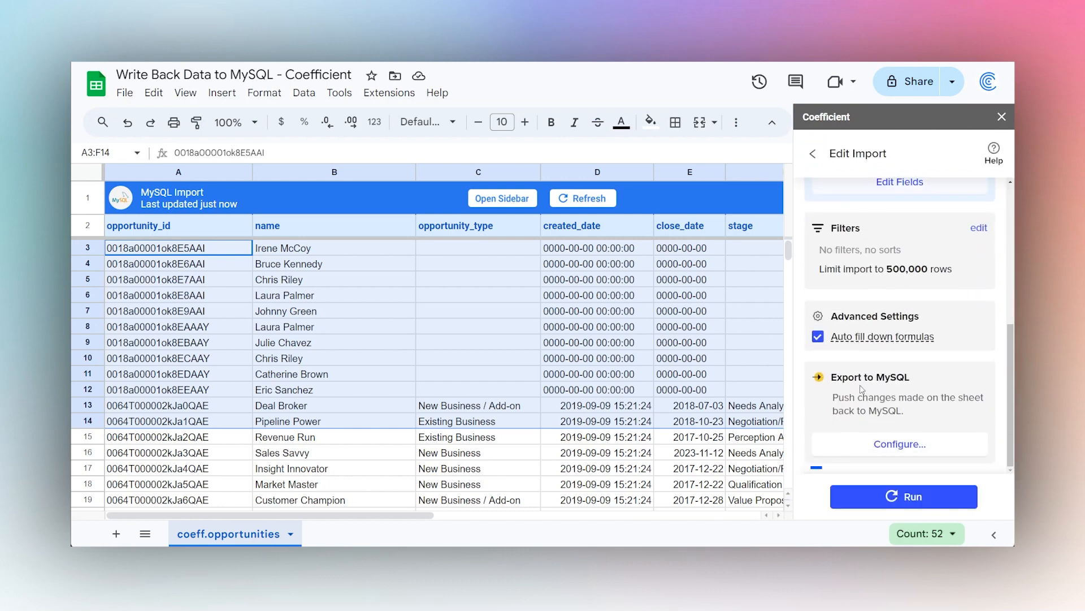
left_click(889, 446)
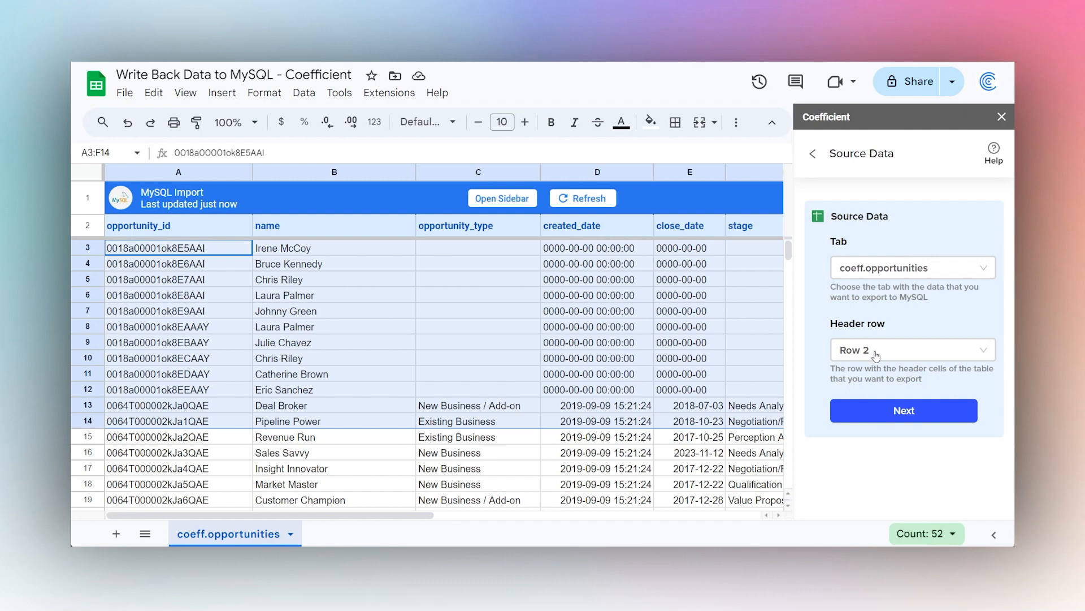
left_click(87, 226)
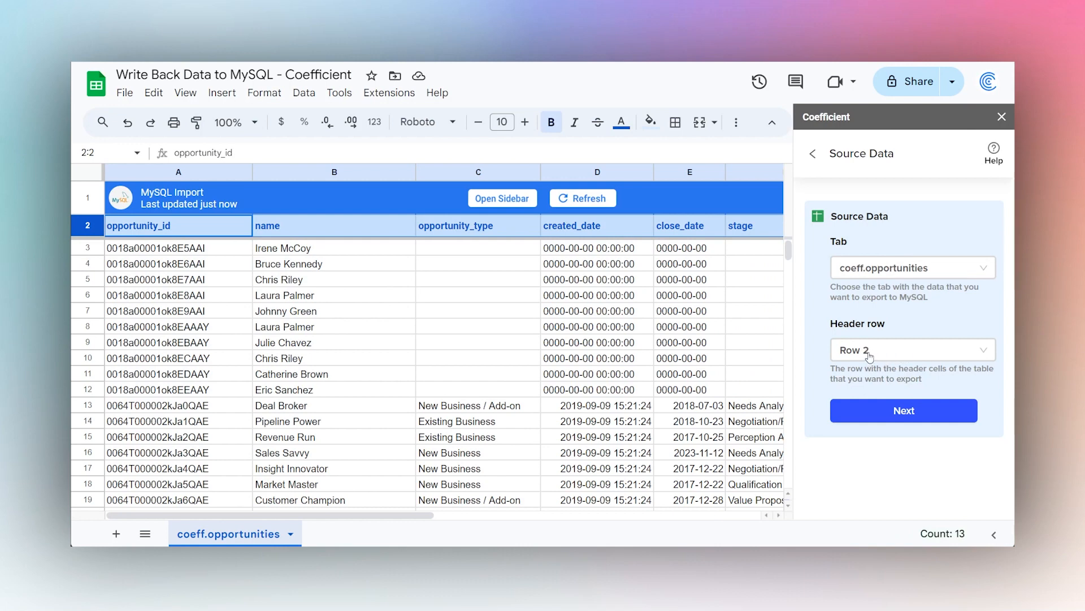
left_click(896, 414)
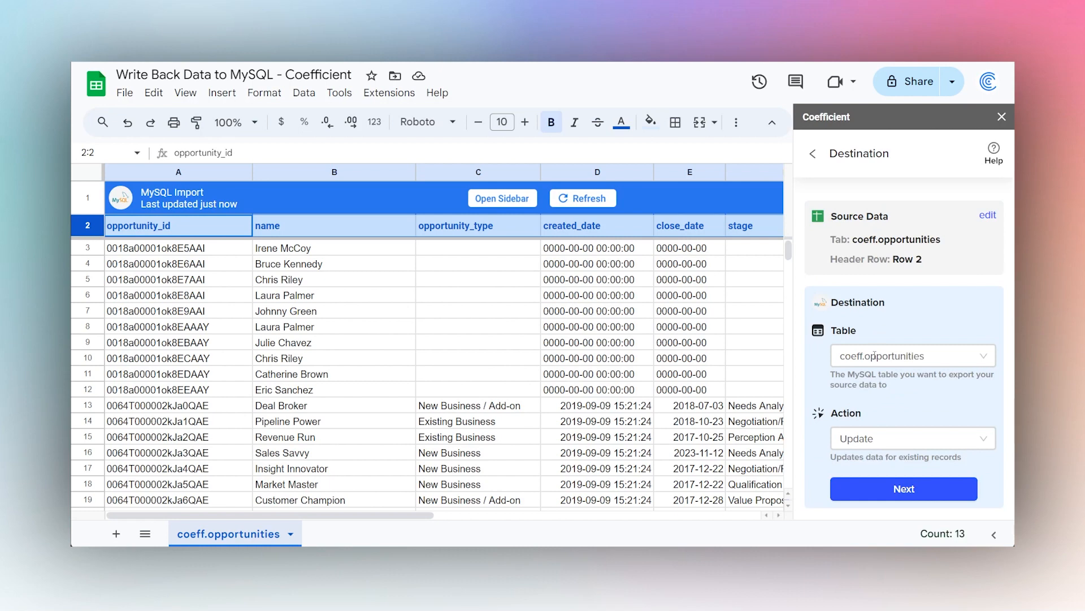
Step: Use the coeff.opportunities table as the export destination with Update as the action, and continue to the field mappings
left_click(984, 357)
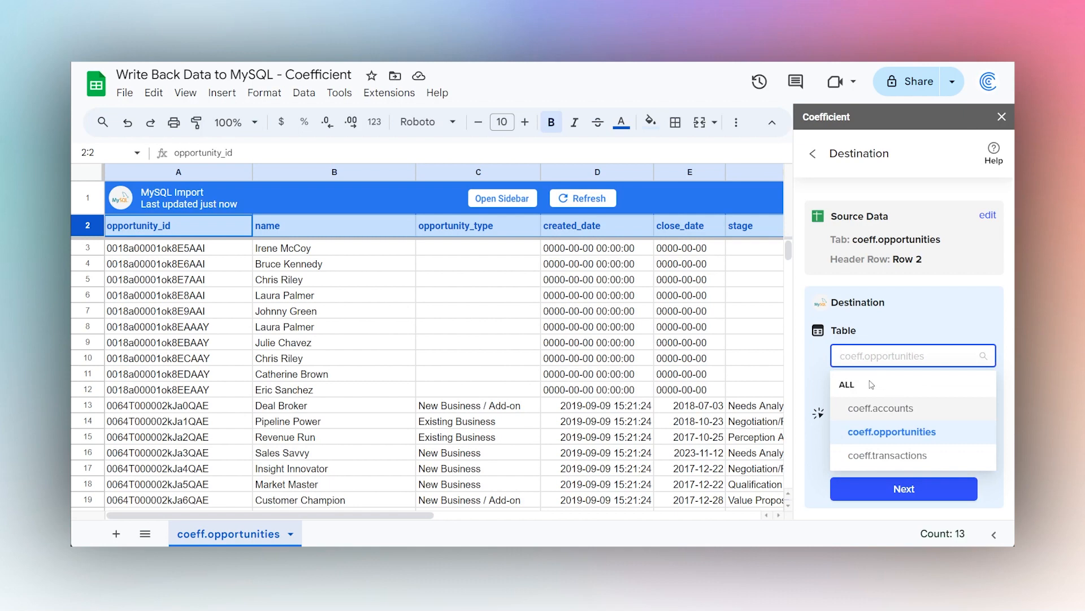
left_click(817, 363)
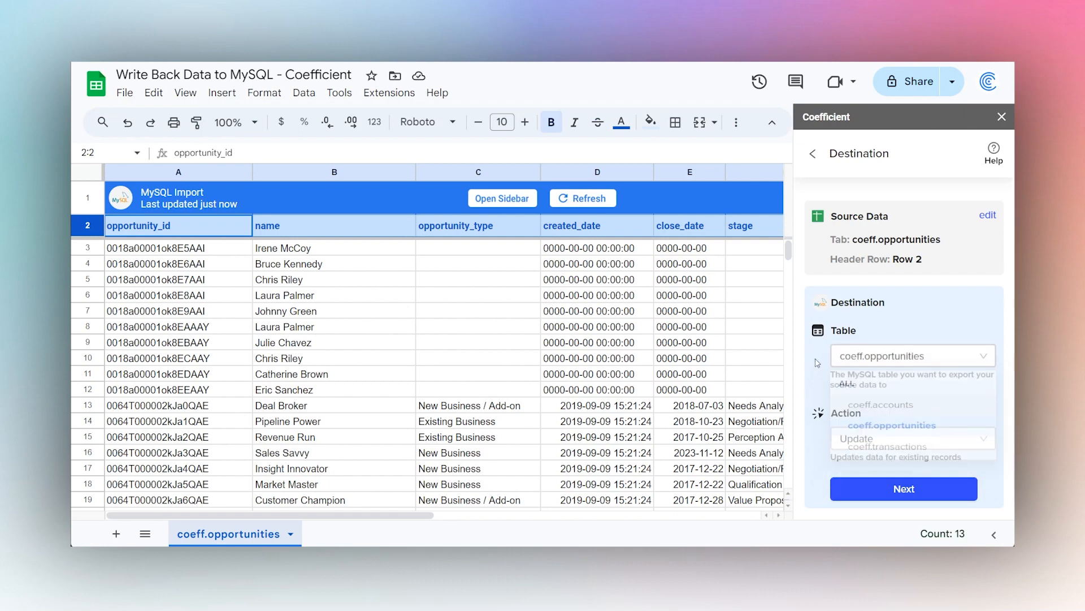
left_click(872, 441)
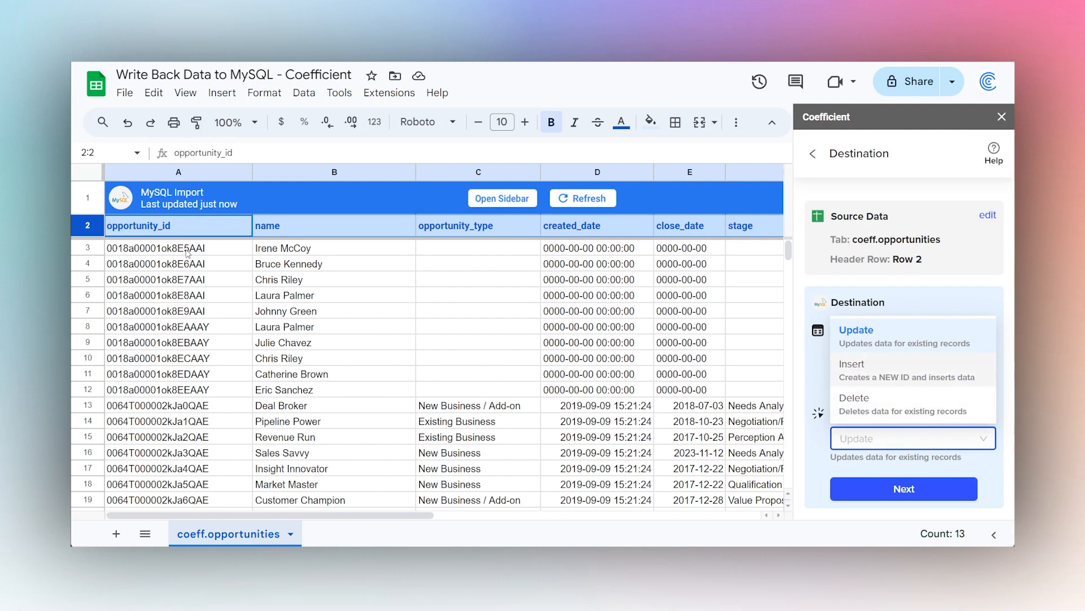
left_click_drag(188, 249, 186, 405)
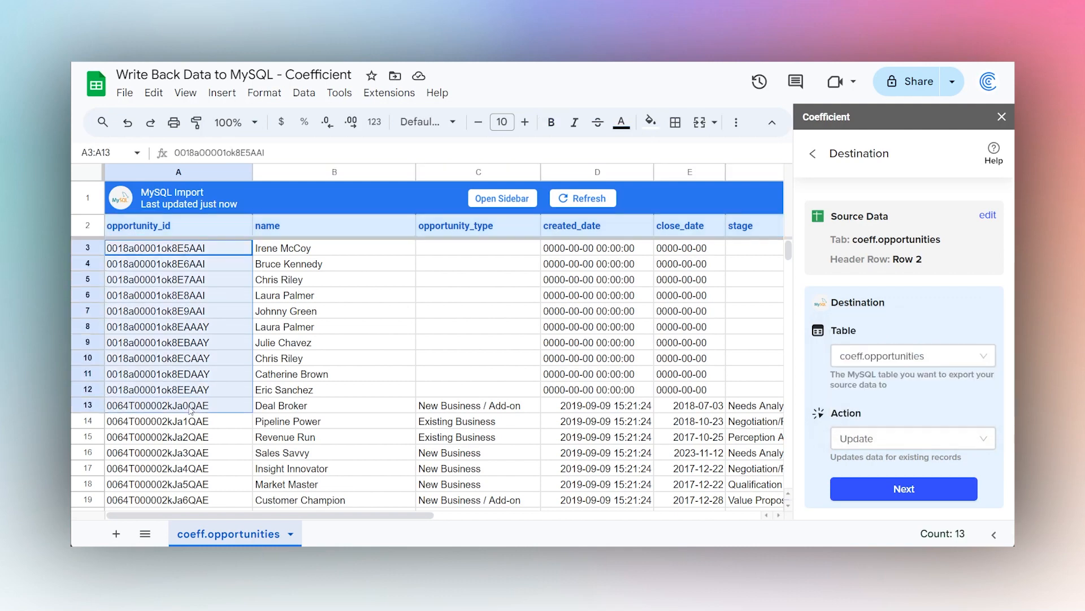
left_click(875, 445)
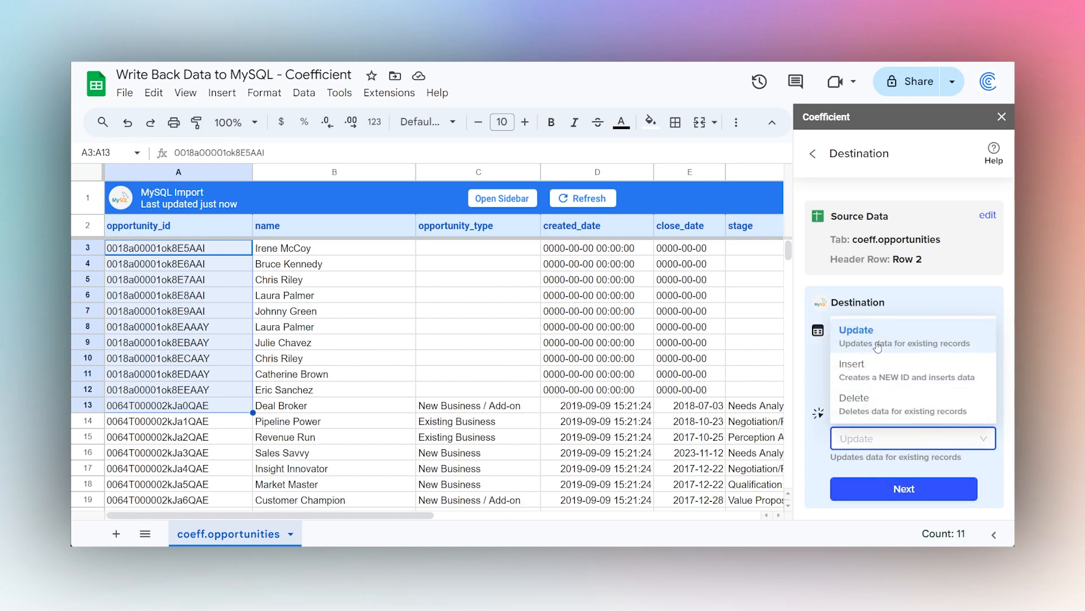
left_click_drag(293, 253, 689, 468)
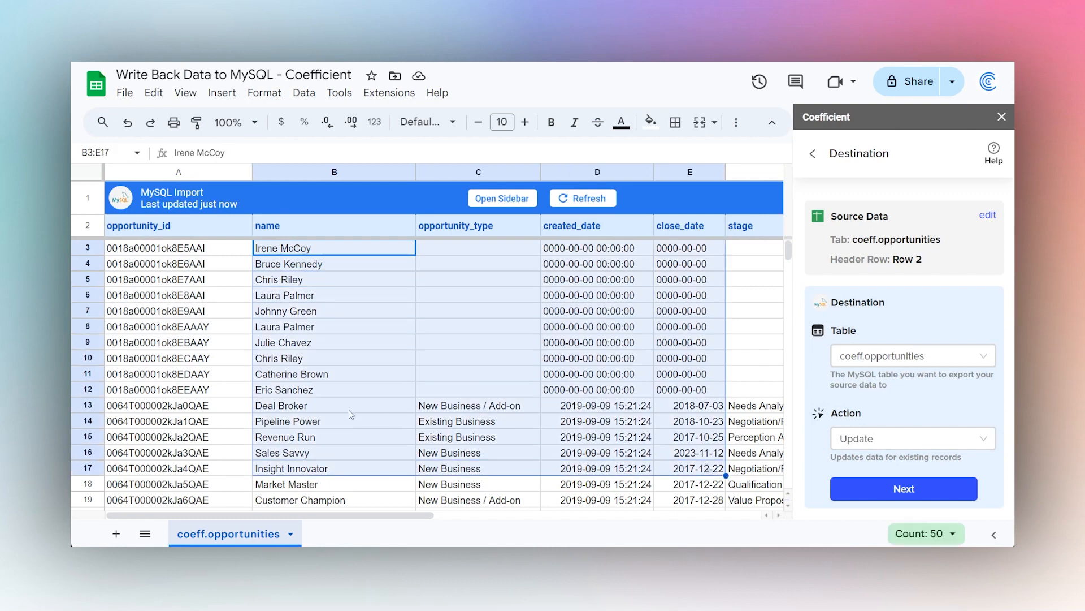
left_click(871, 441)
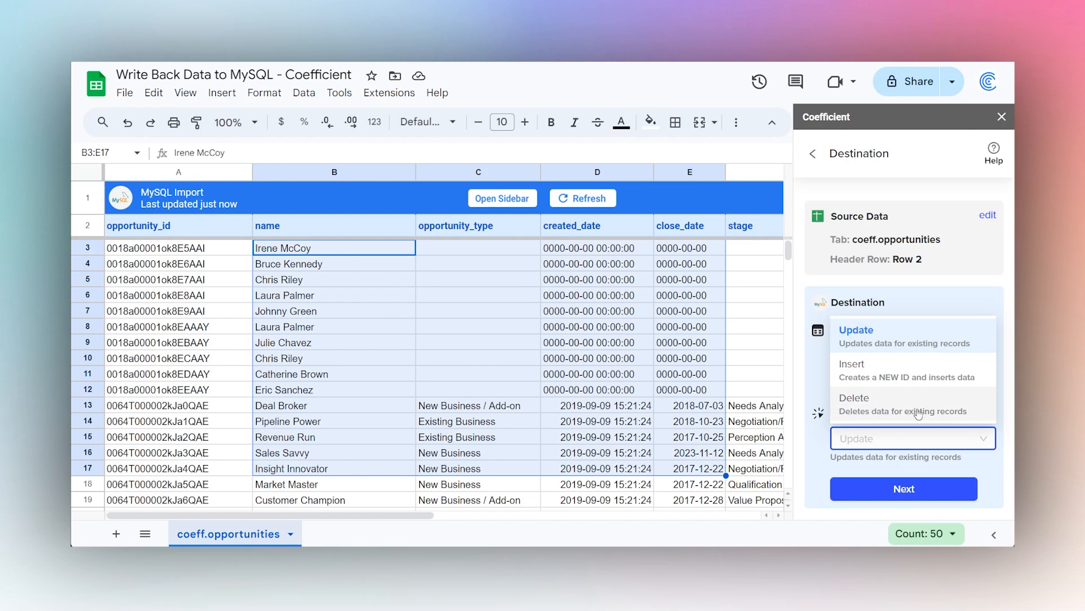
left_click(870, 342)
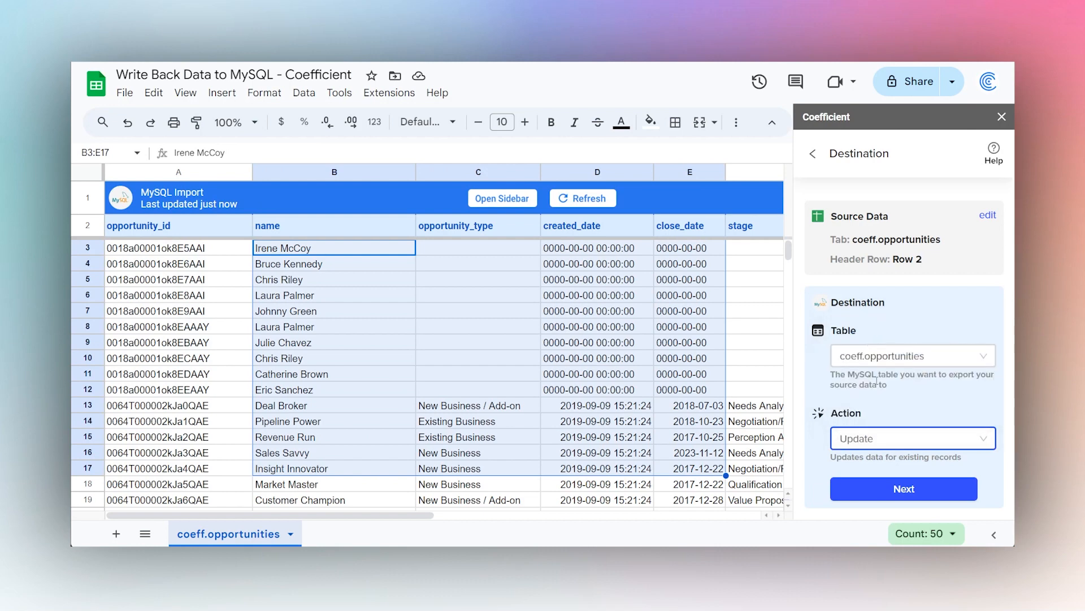
left_click(897, 493)
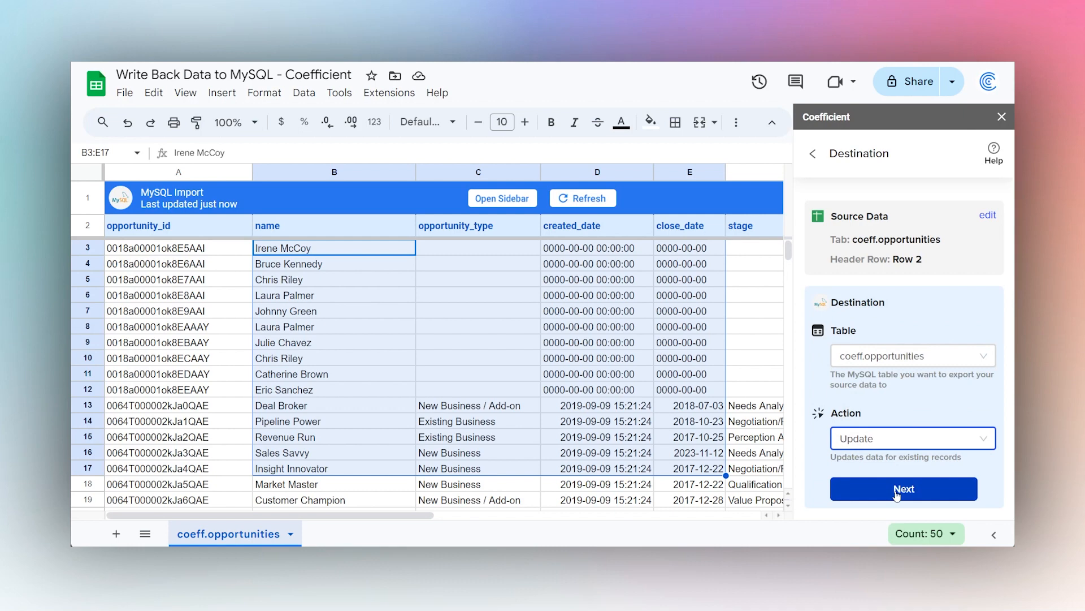
Step: Save the export with all fields from opportunity_id to owner_last_name mapped, and review its advanced settings and schedule
scroll(901, 389, "down", 3)
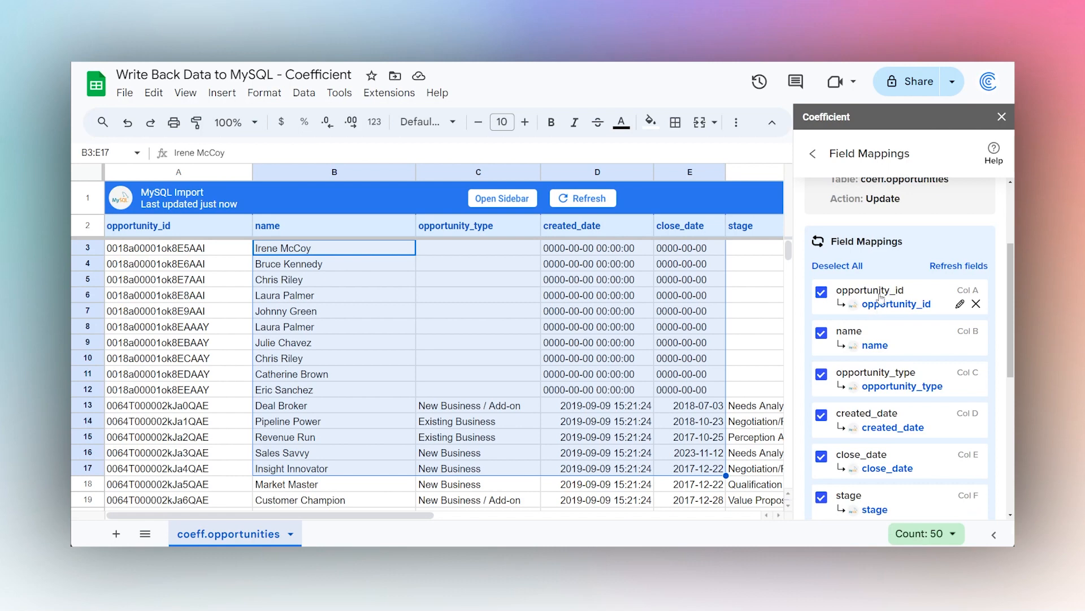
scroll(864, 264, "up", 1)
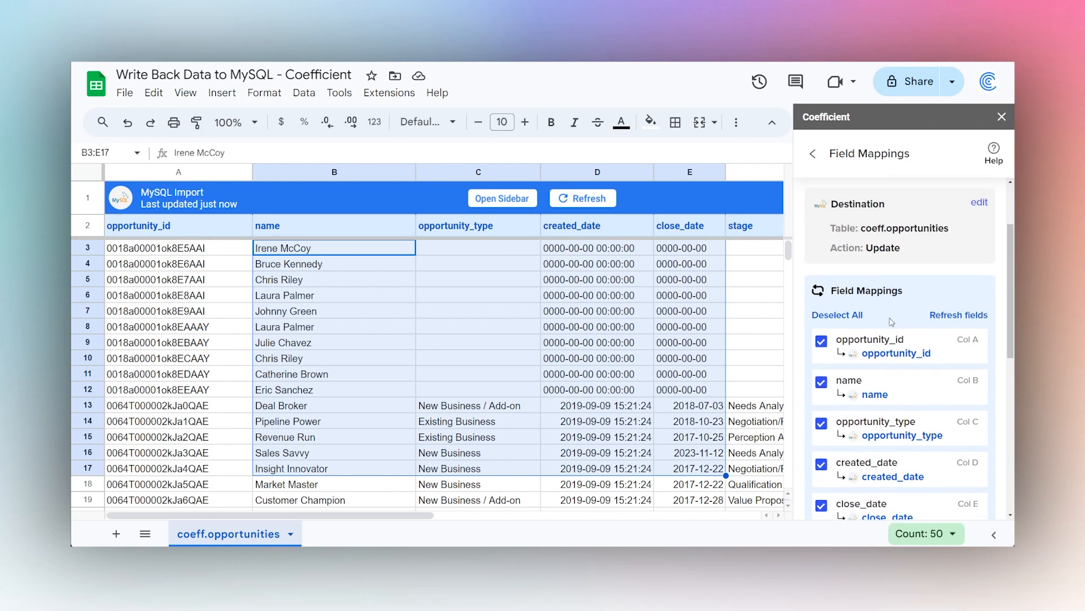
scroll(891, 322, "down", 7)
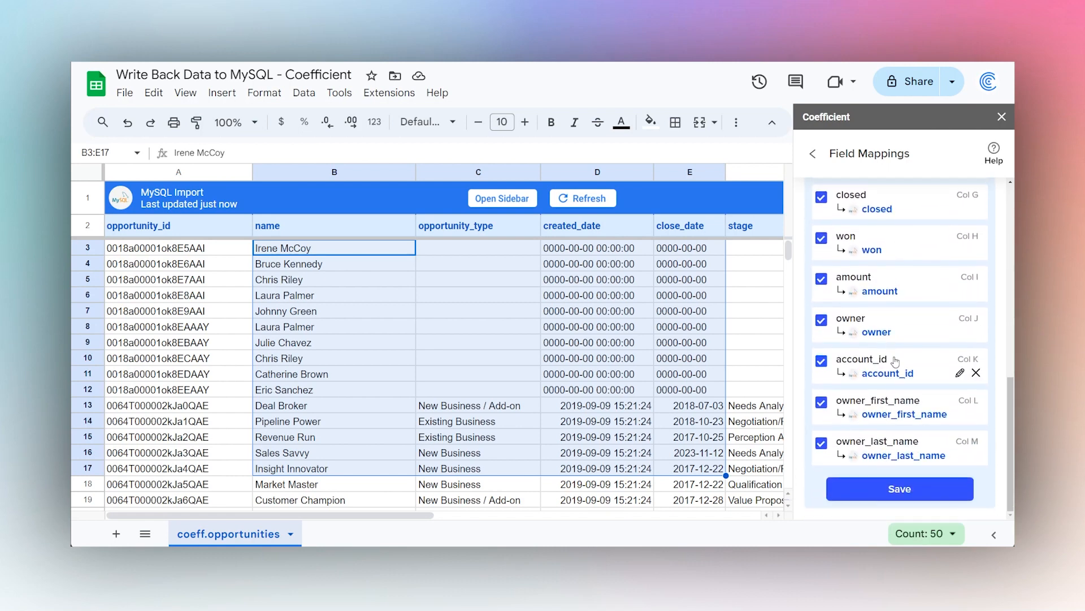
left_click(882, 497)
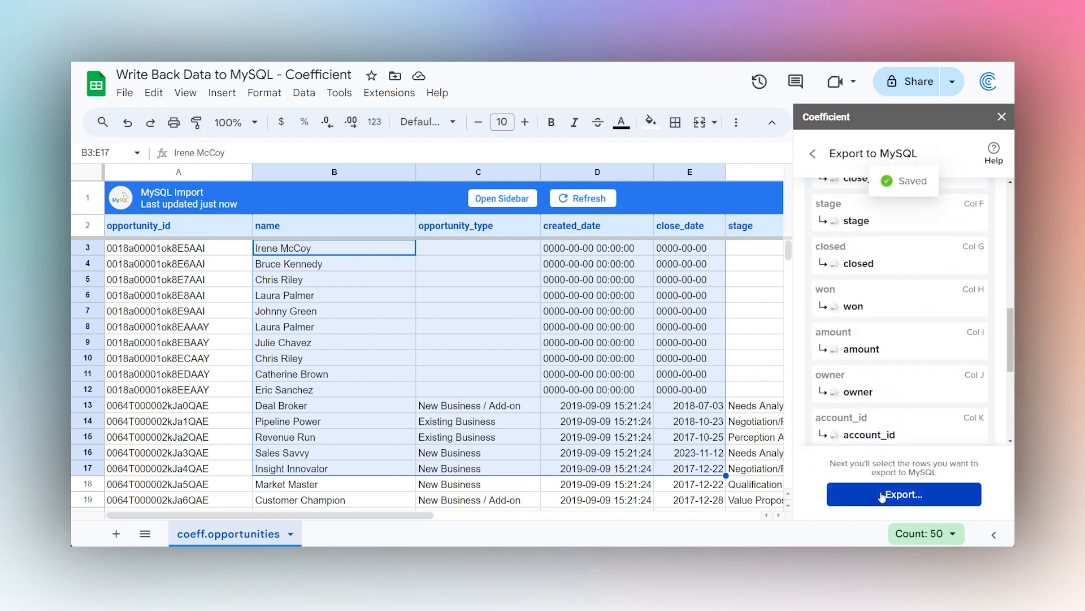
scroll(892, 371, "down", 4)
scroll(892, 370, "down", 2)
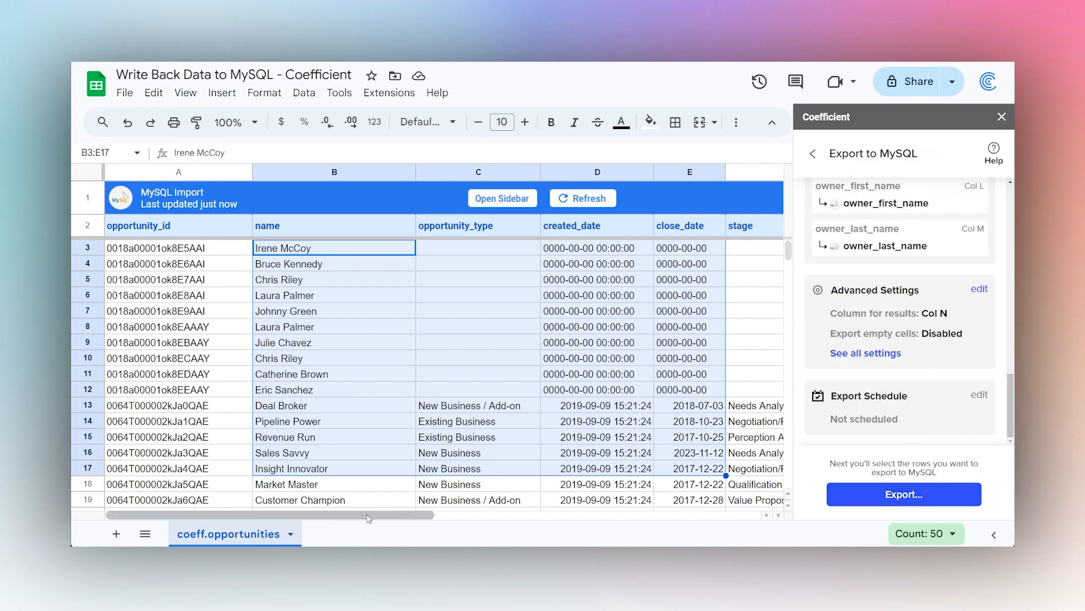
Step: Set the stage of the Deal Broker opportunity in row 13 to Commit
left_click_drag(372, 513, 460, 513)
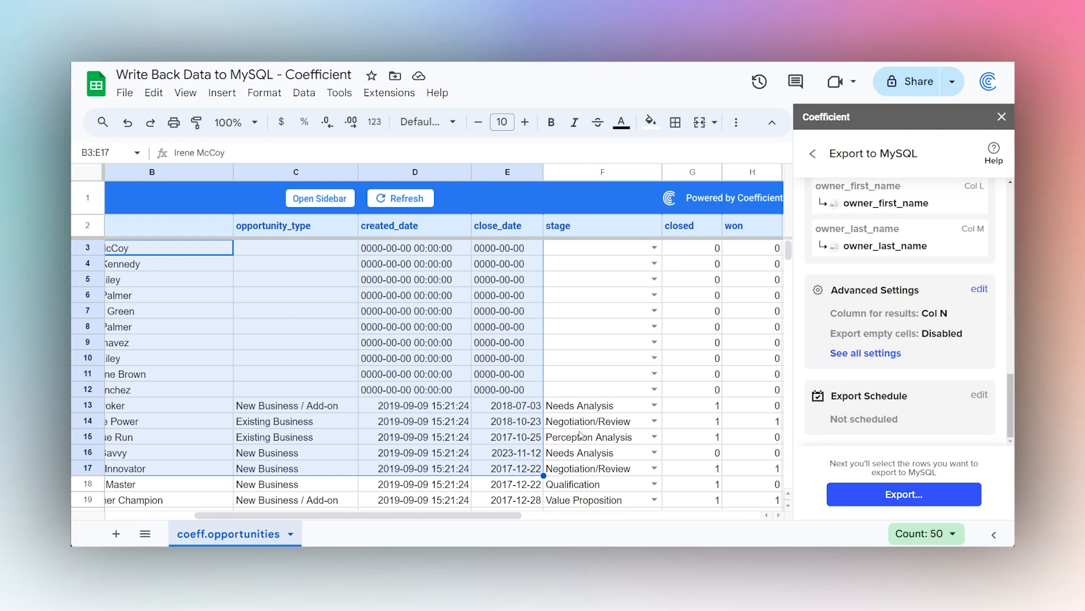
left_click(580, 435)
scroll(582, 436, "down", 1)
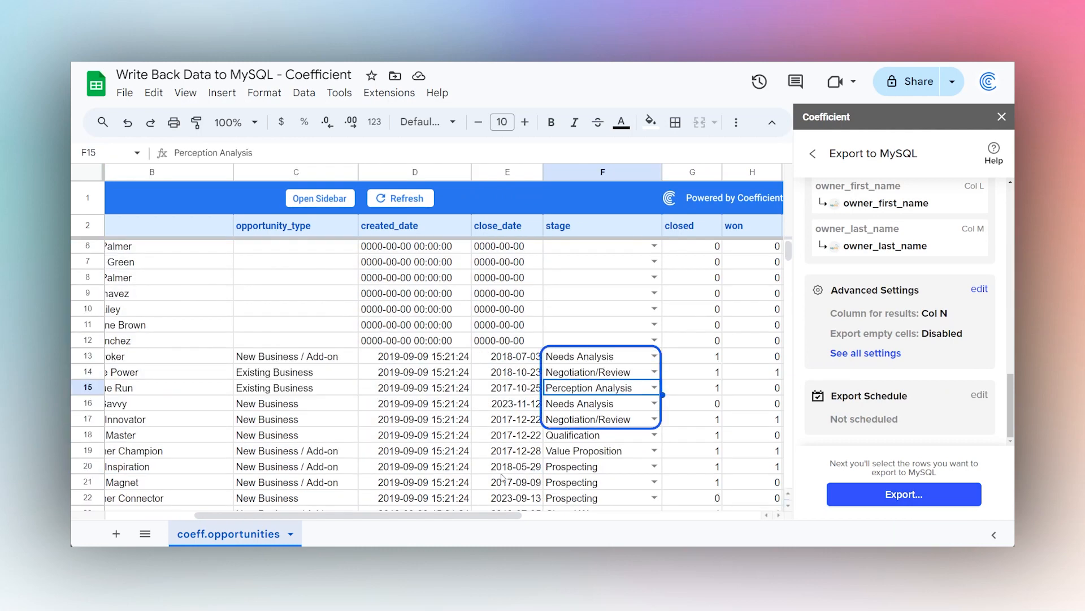
left_click_drag(501, 514, 433, 514)
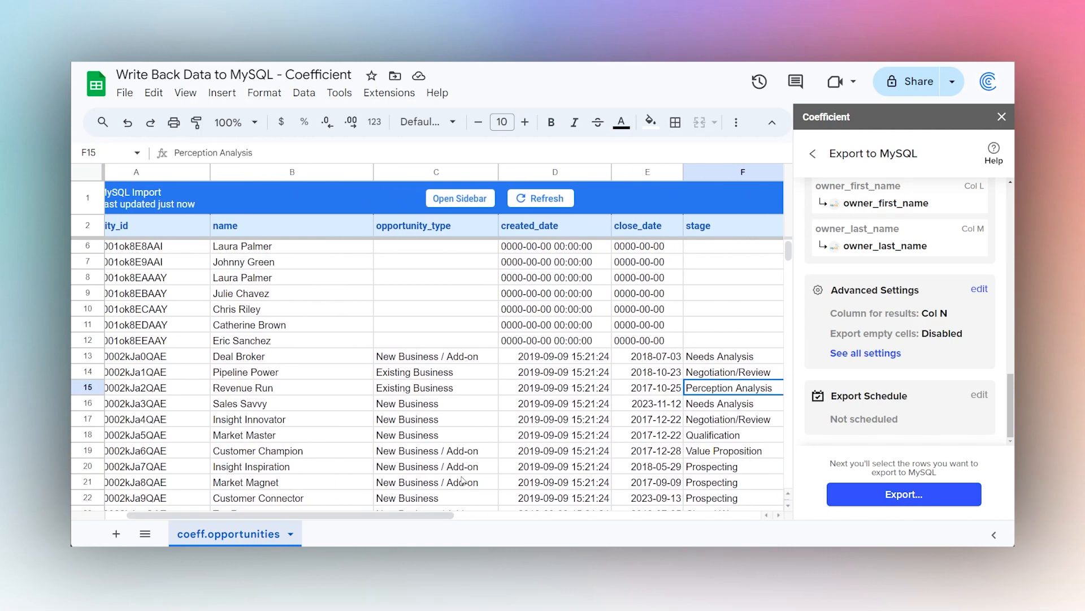
left_click(760, 359)
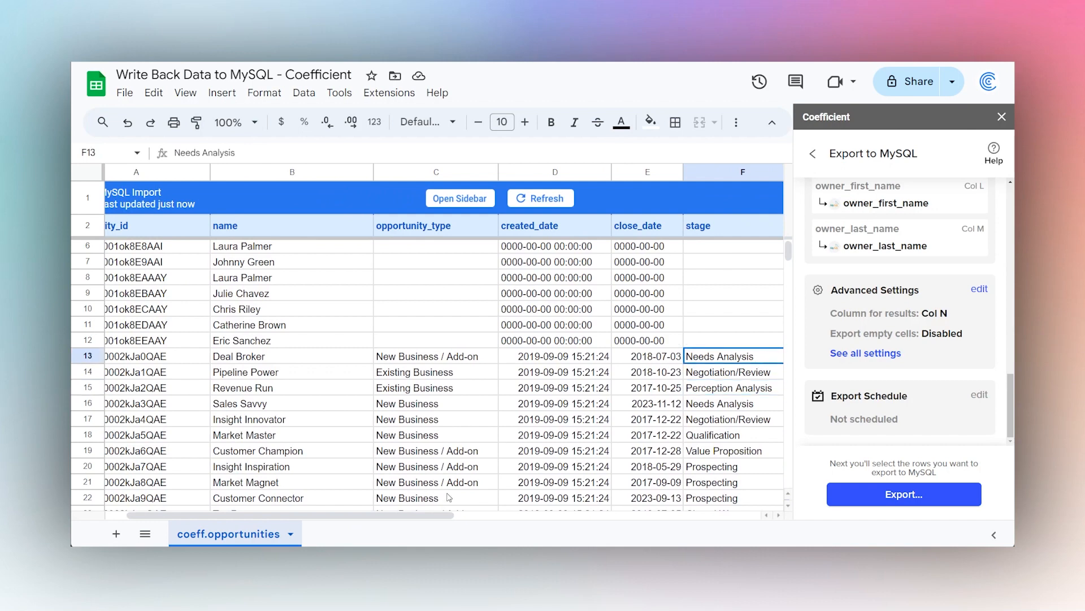
left_click_drag(447, 515, 495, 515)
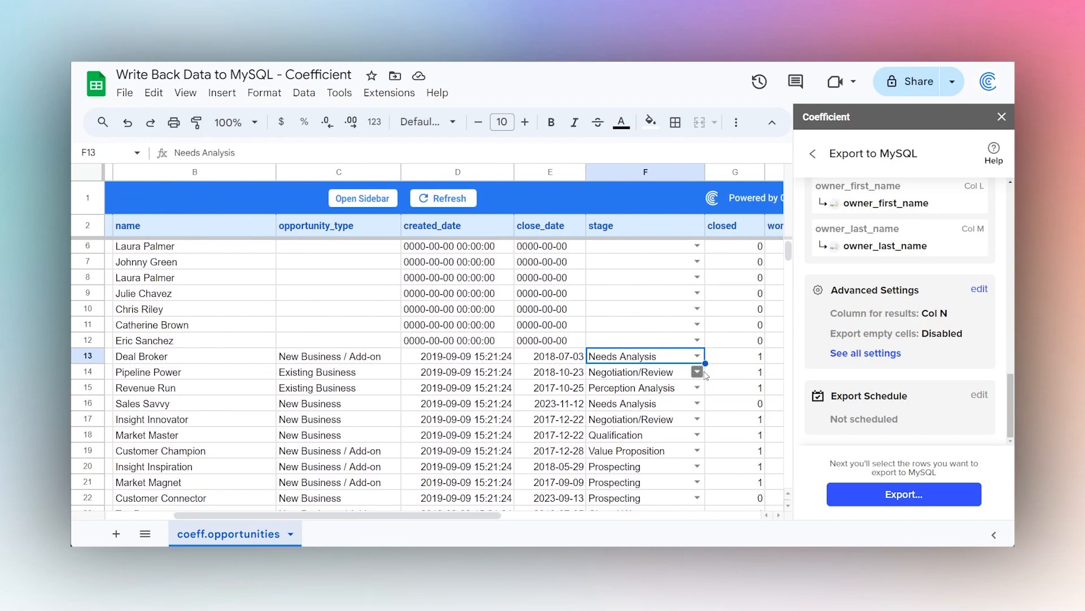
left_click(697, 356)
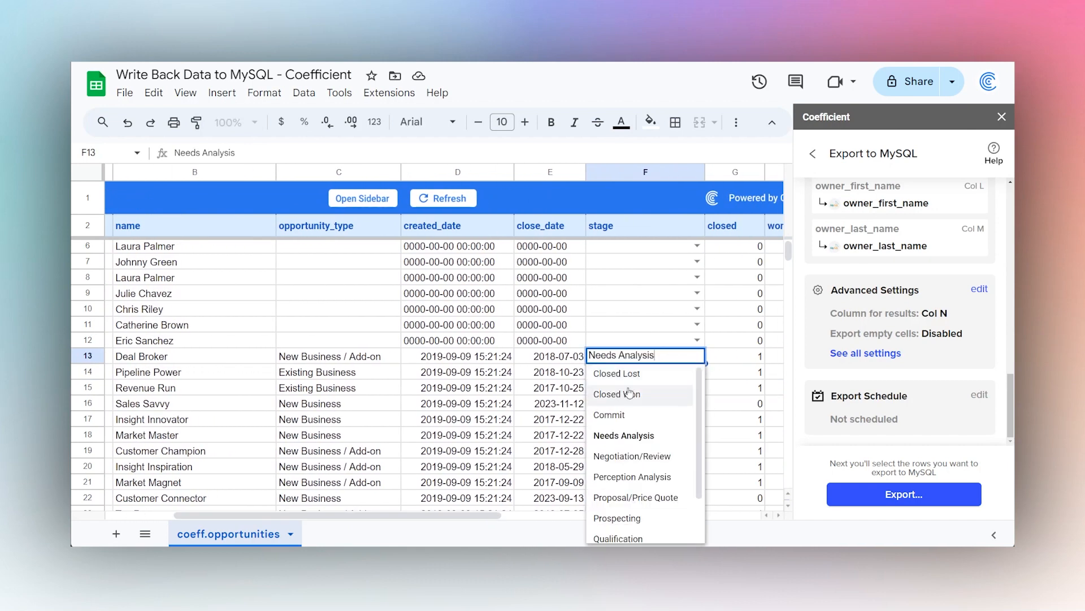
left_click(614, 416)
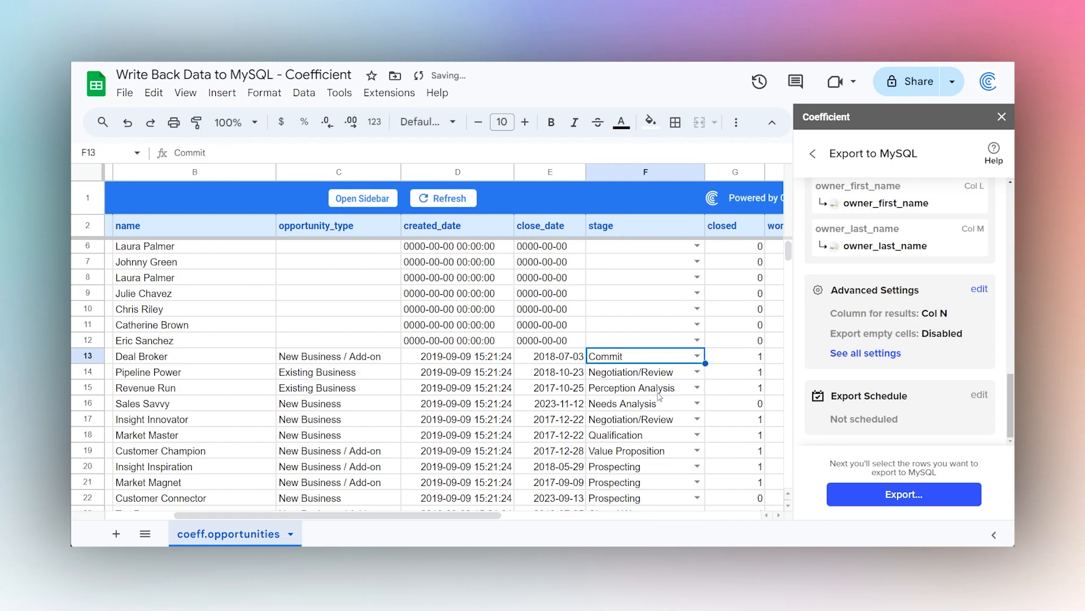
Step: Set the stage of the opportunities in rows 14 to 17, from Pipeline Power to Insight Innovator, to Commit
left_click(697, 371)
left_click(617, 430)
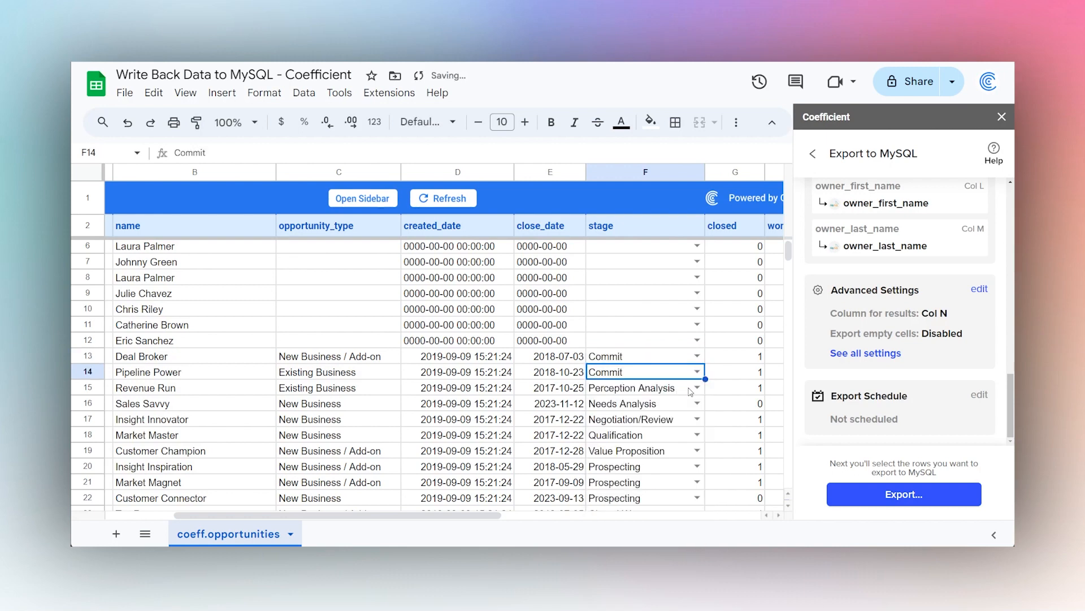
left_click(697, 387)
left_click(614, 446)
left_click(697, 403)
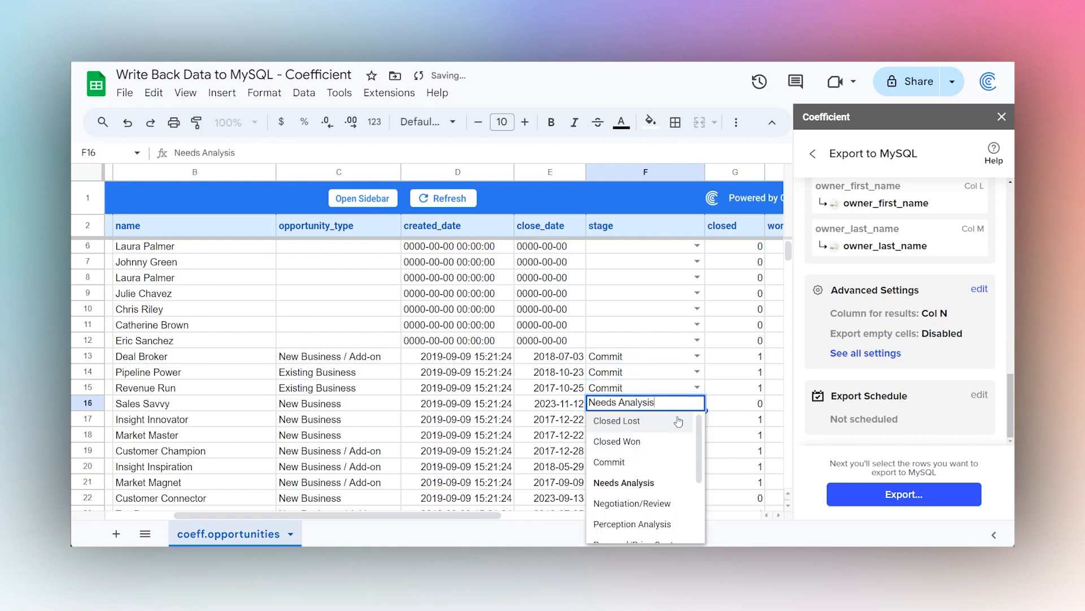
left_click(614, 461)
left_click(697, 419)
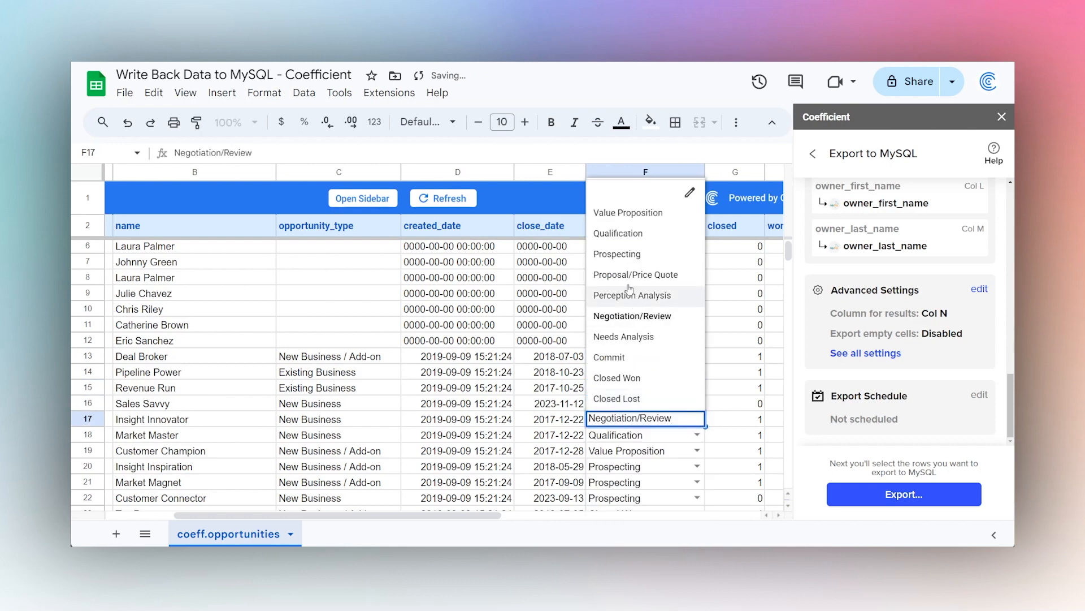
left_click(610, 357)
left_click_drag(616, 358, 612, 423)
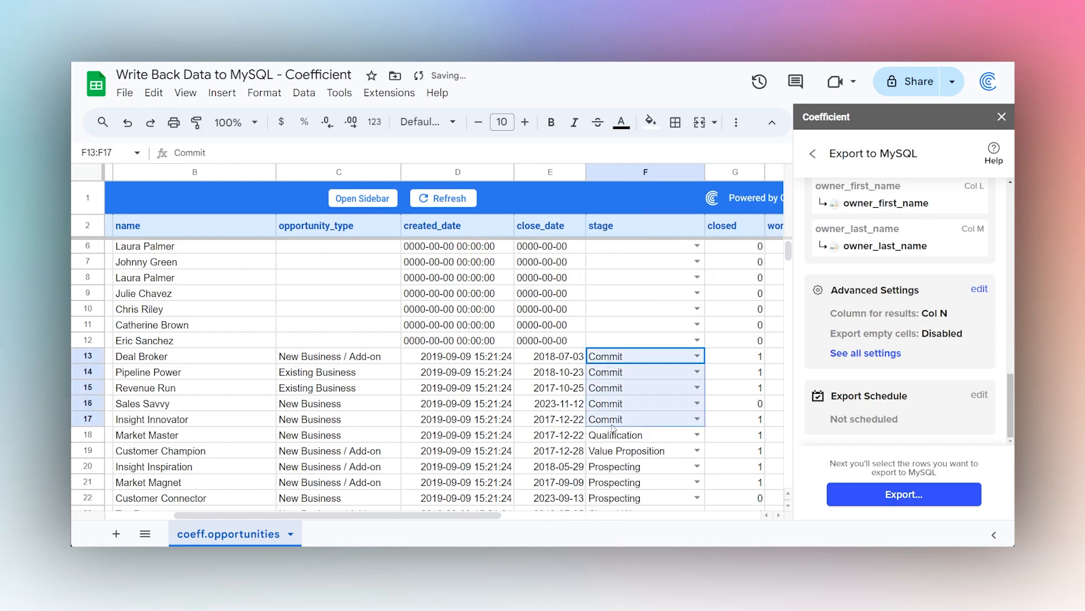
Step: Start the export to MySQL for specific rows on the sheet and select rows 13 to 17
left_click_drag(477, 516, 402, 520)
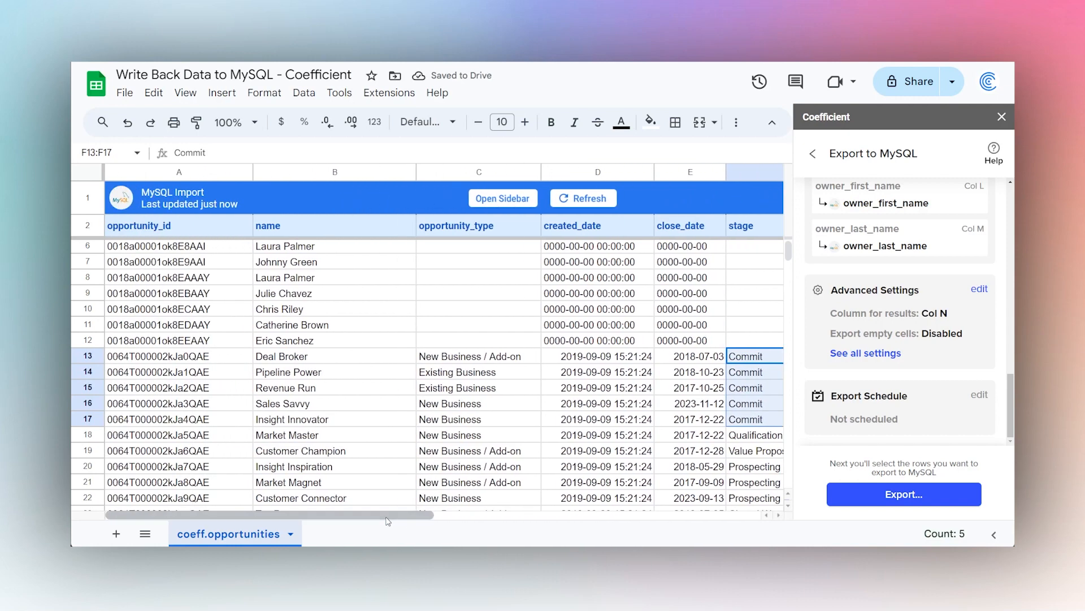
left_click(487, 405)
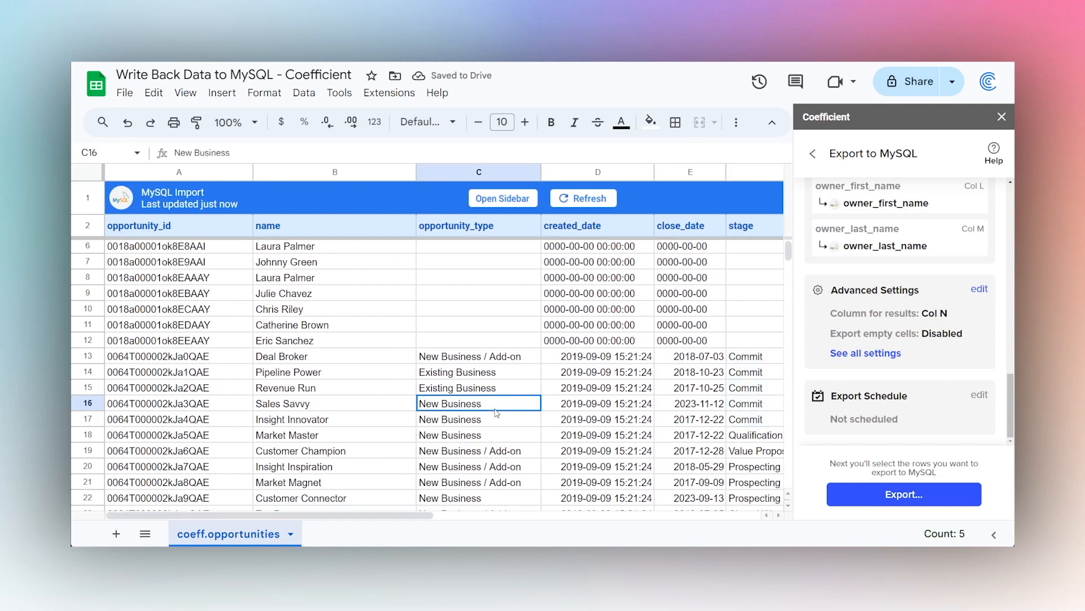
left_click(902, 497)
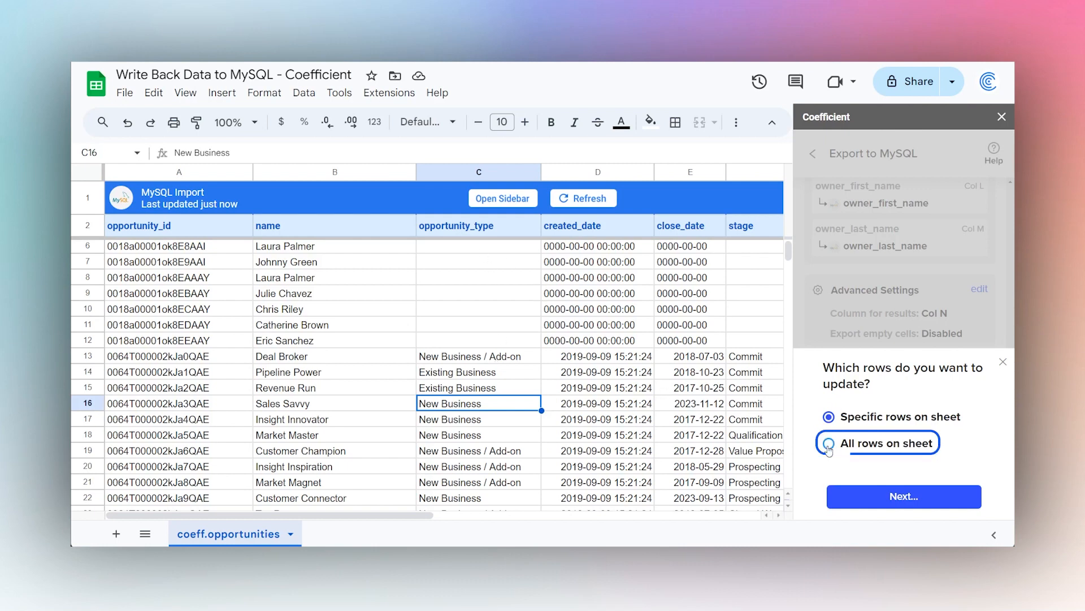
left_click(891, 501)
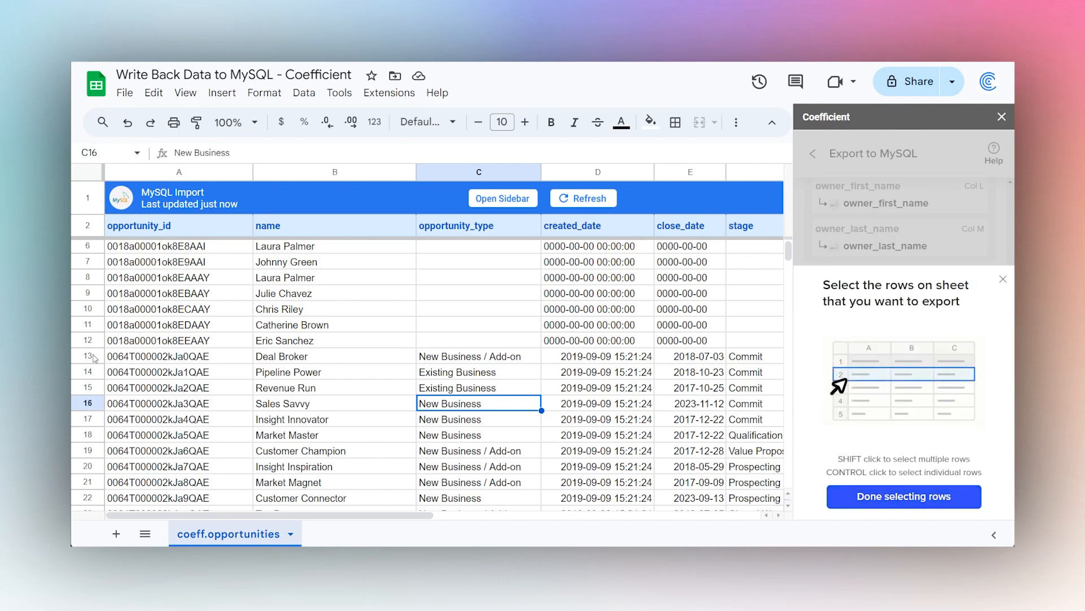
left_click_drag(94, 358, 84, 418)
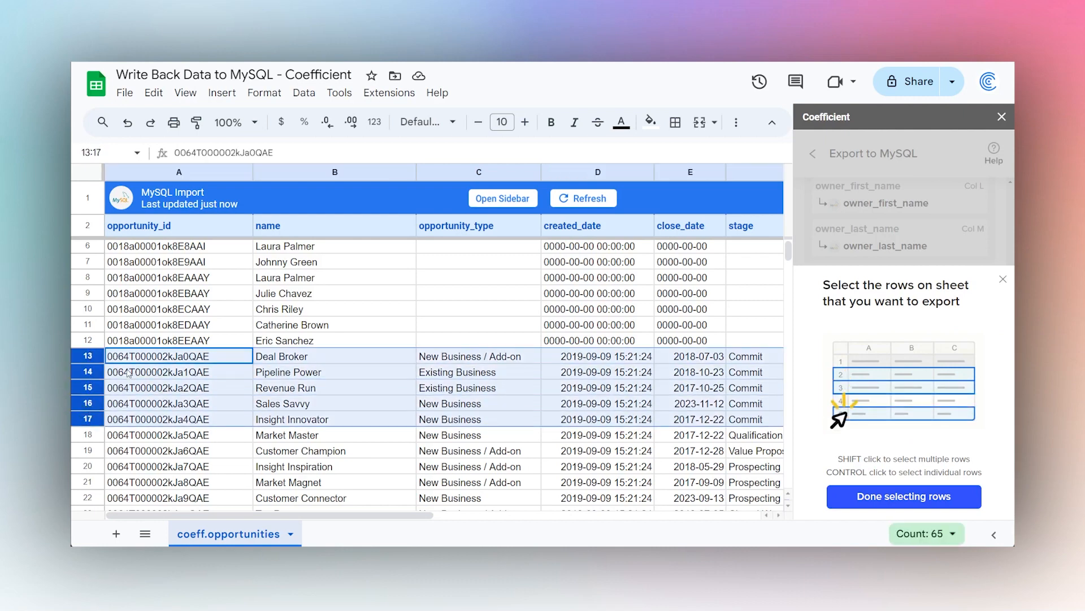
Step: Confirm the update of rows 13 to 17 in MySQL and review their Record ID, Result and Timestamp columns
left_click(914, 499)
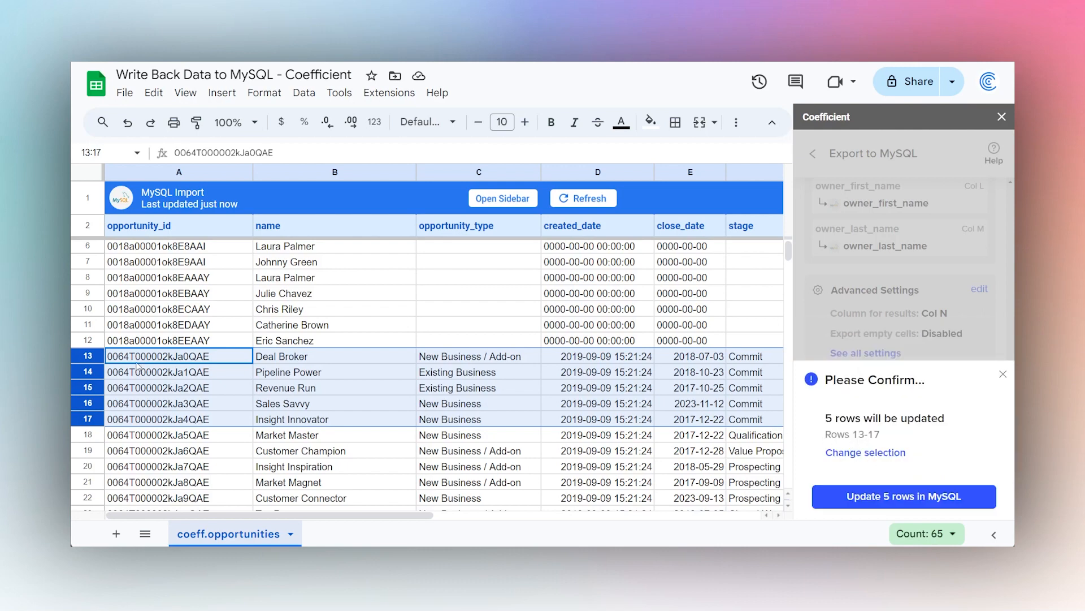
left_click(895, 498)
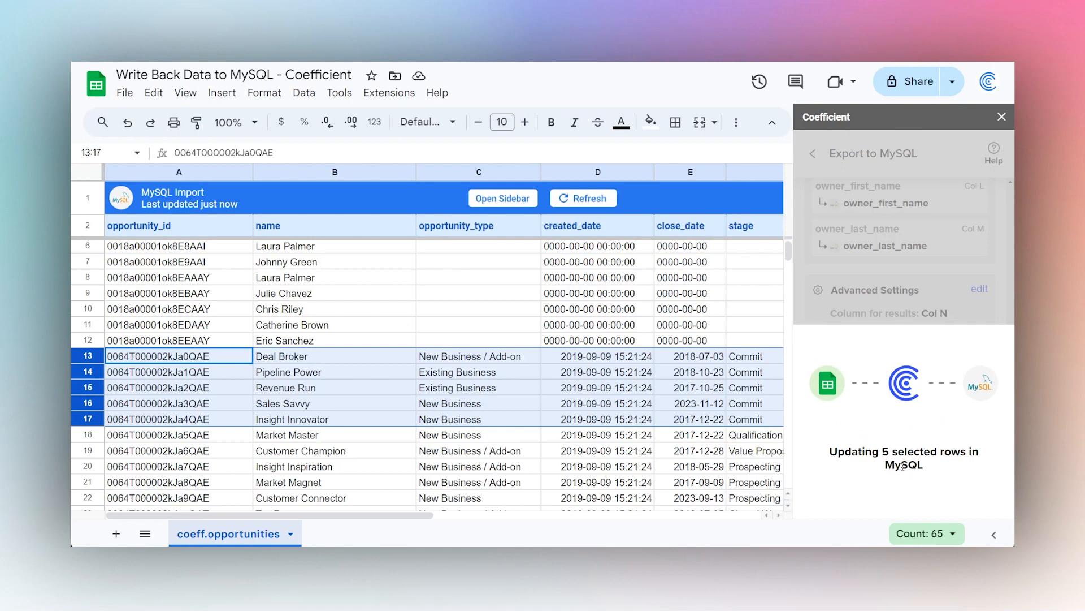
left_click(936, 501)
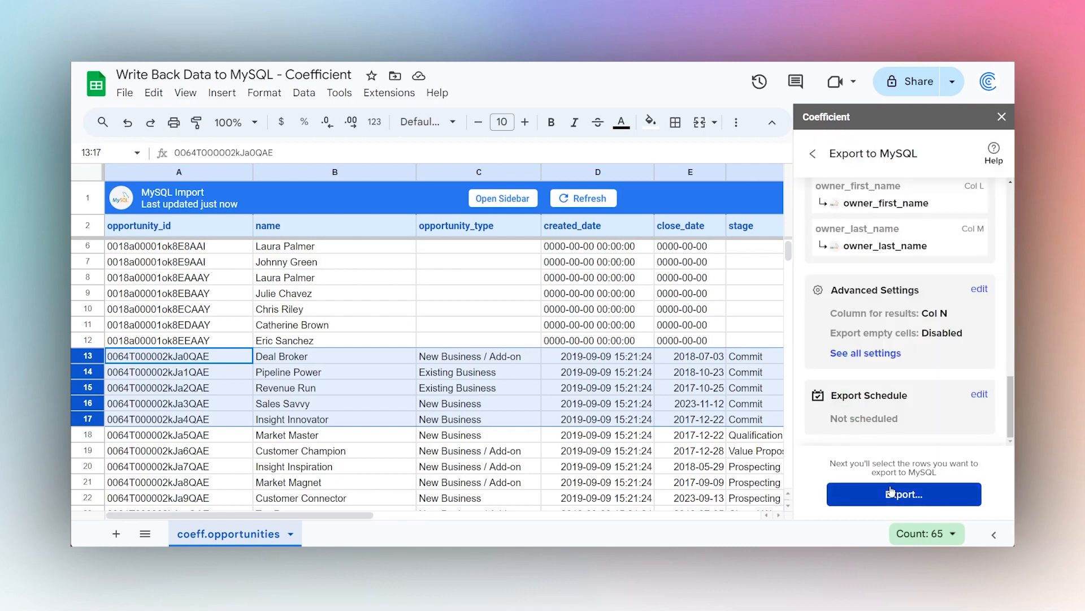
left_click_drag(344, 521, 730, 521)
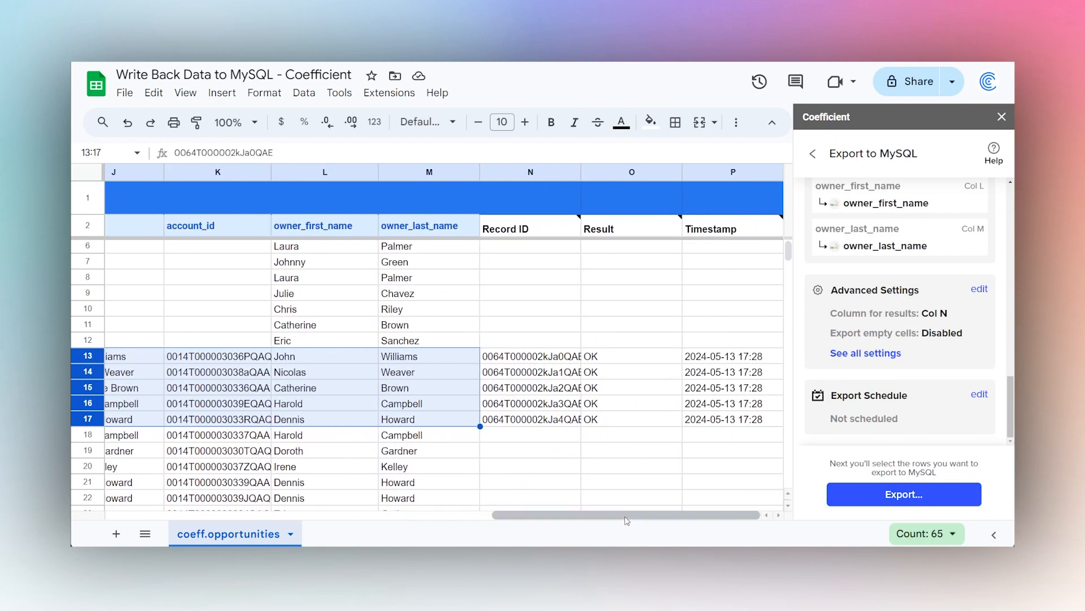
left_click_drag(621, 519, 239, 521)
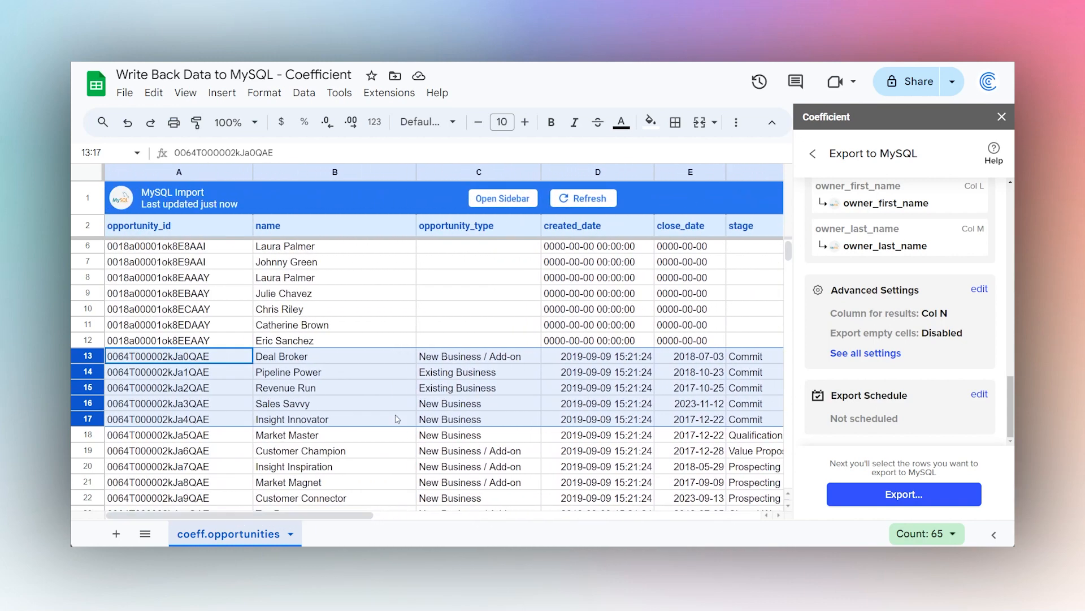
Step: Refresh the MySQL import and check the stage values in rows 13 to 17
left_click(576, 199)
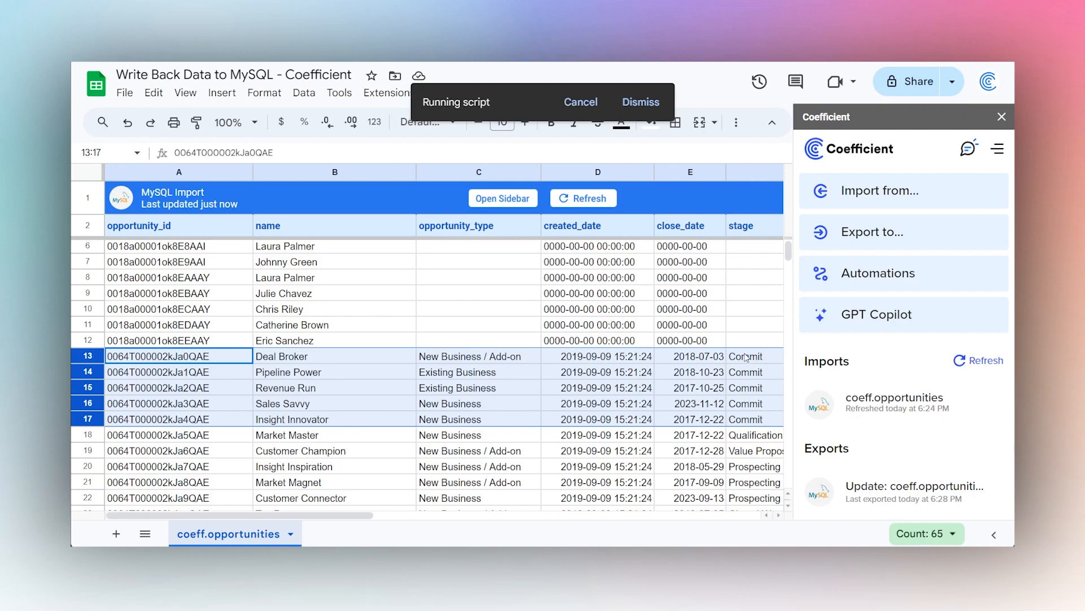
left_click_drag(746, 357, 744, 427)
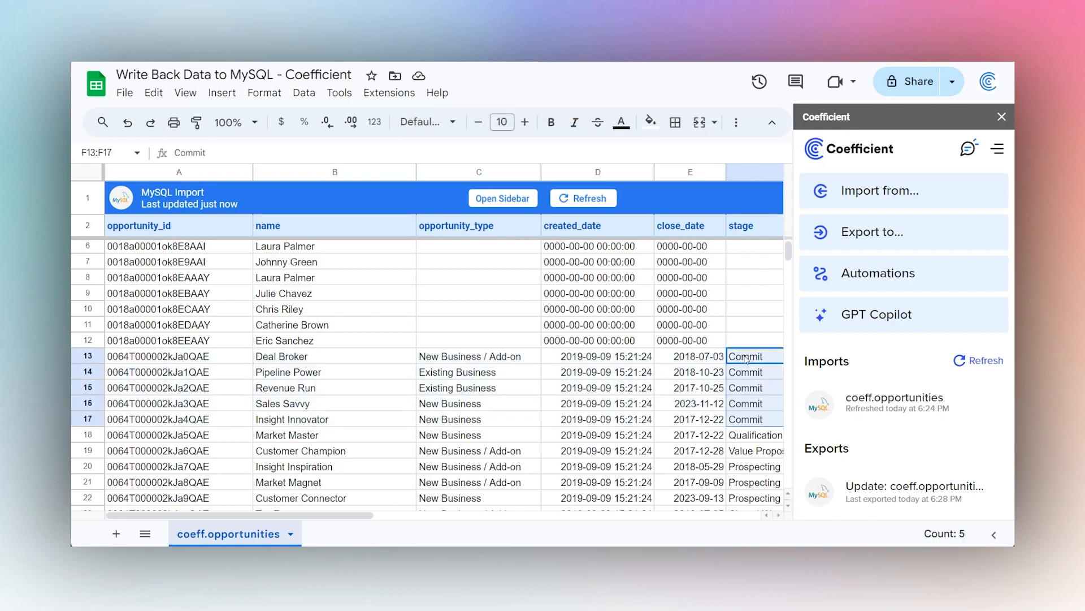
left_click_drag(747, 359, 746, 421)
Step: Reopen the saved coeff.opportunities update export and view its field mappings and row selection options without exporting
left_click(881, 488)
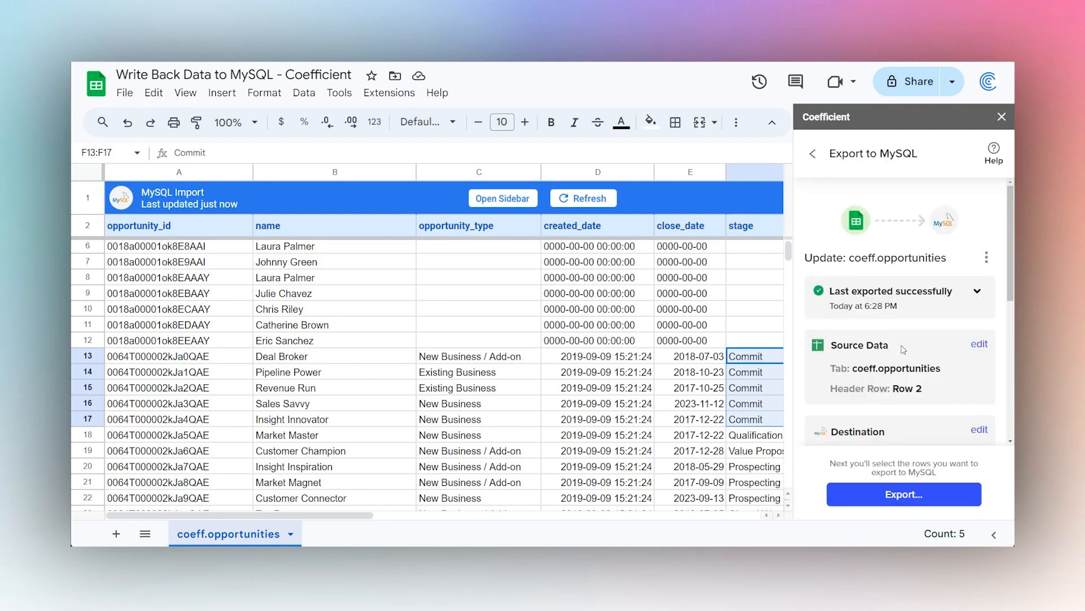
scroll(903, 350, "down", 10)
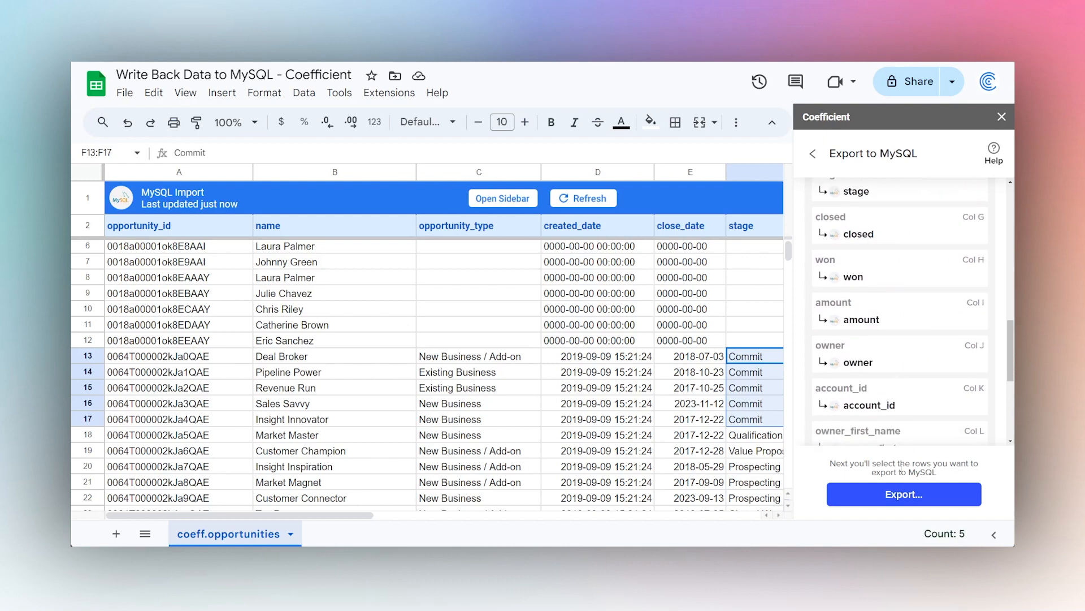
left_click(899, 495)
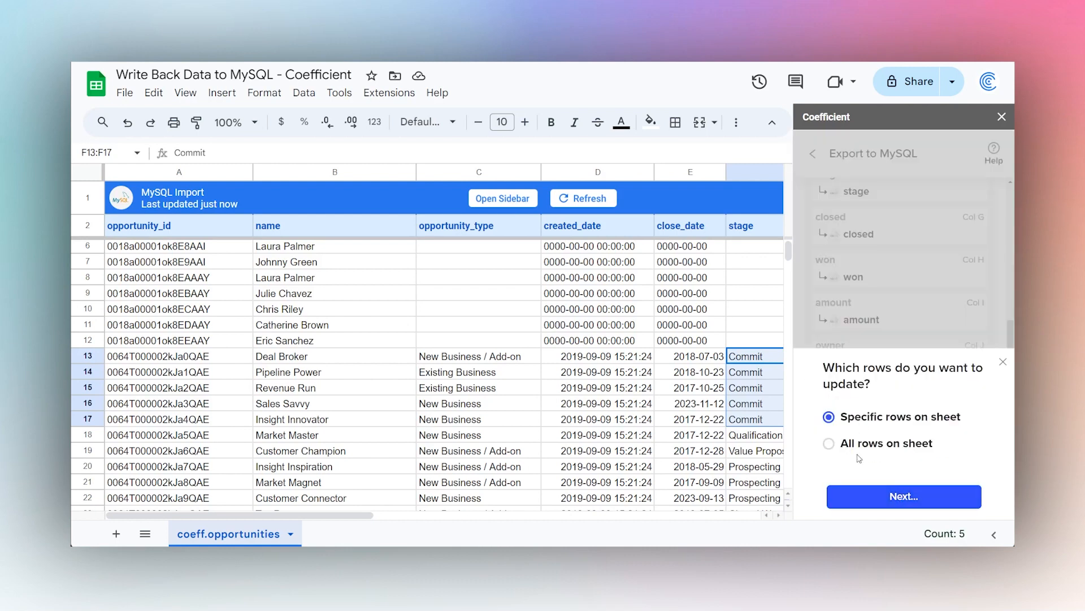
left_click(1003, 364)
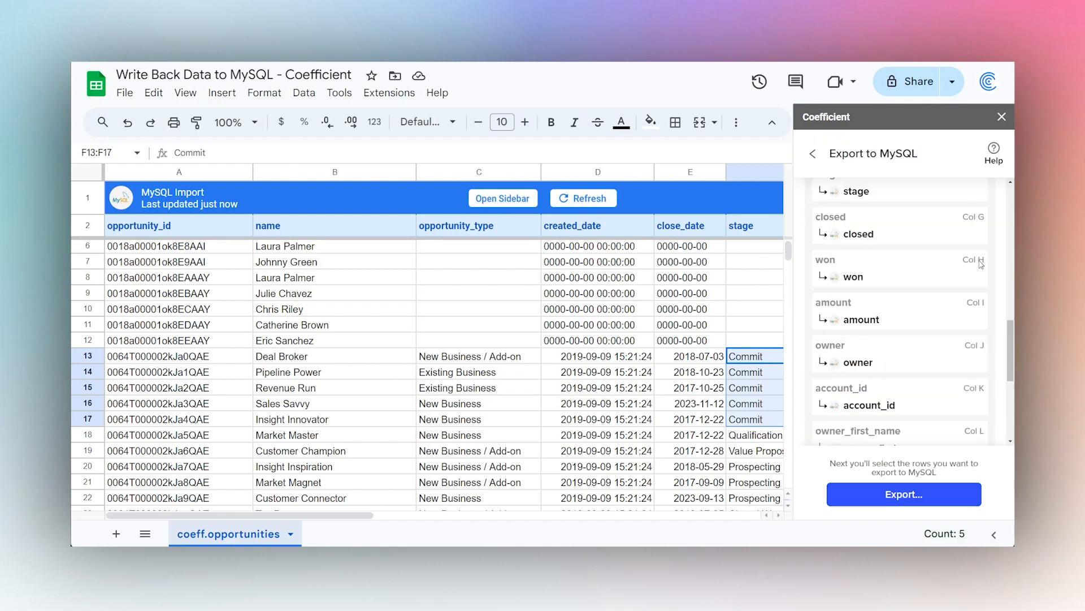
Step: Close the Coefficient sidebar and return to the first rows of the coeff.opportunities sheet
left_click(1002, 117)
left_click(660, 266)
scroll(661, 270, "up", 1)
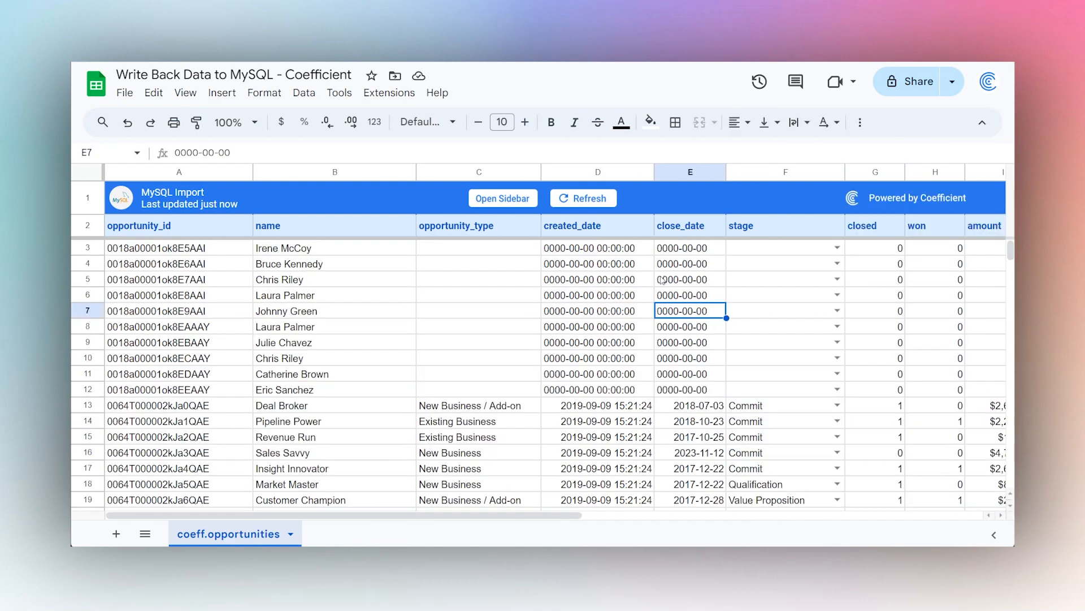